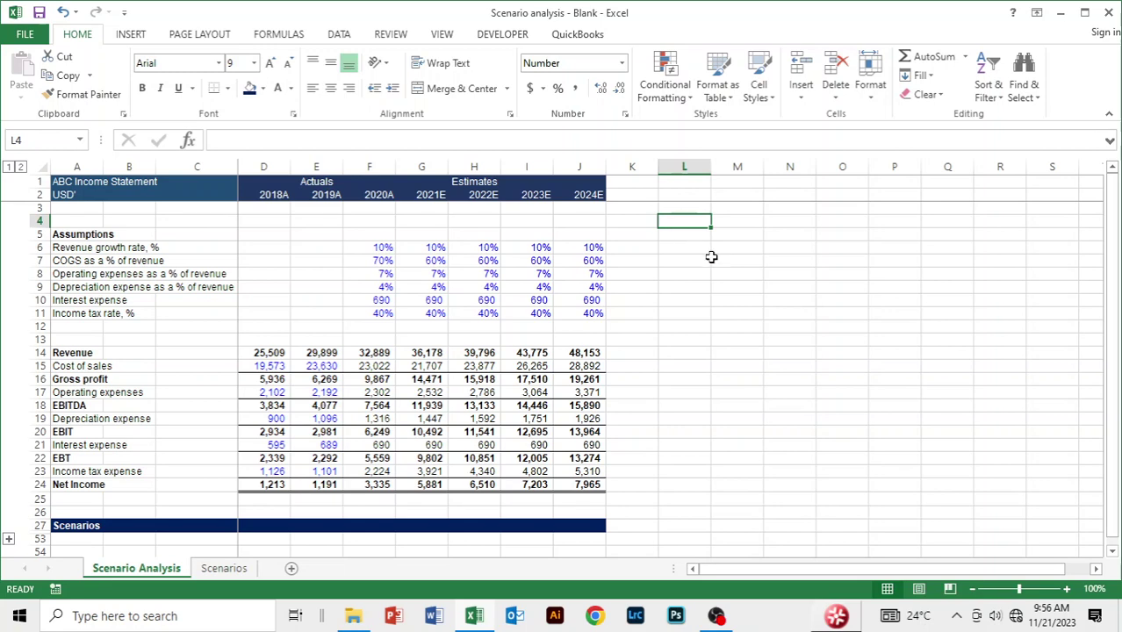
Step: Expand the grouped rows under the Scenarios heading and review the base, worst and best case assumptions
{"action": "left_click", "coordinate": [649, 247]}
{"action": "scroll", "coordinate": [82, 471], "scroll_direction": "down", "scroll_amount": 2}
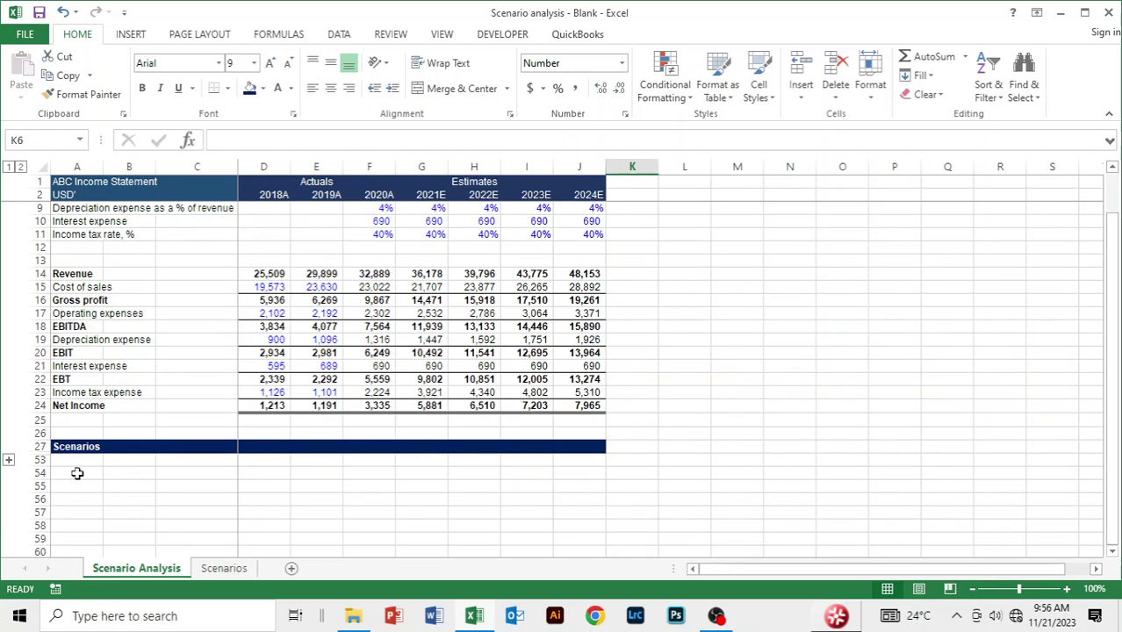
{"action": "left_click", "coordinate": [8, 459]}
{"action": "scroll", "coordinate": [388, 464], "scroll_direction": "down", "scroll_amount": 6}
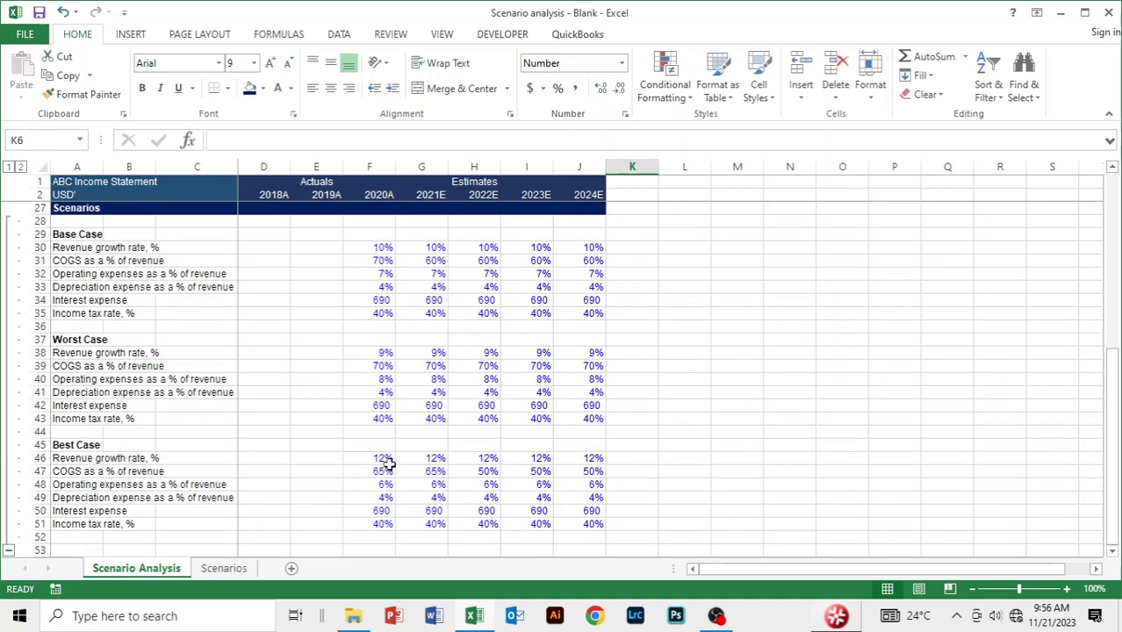
{"action": "left_click", "coordinate": [263, 326]}
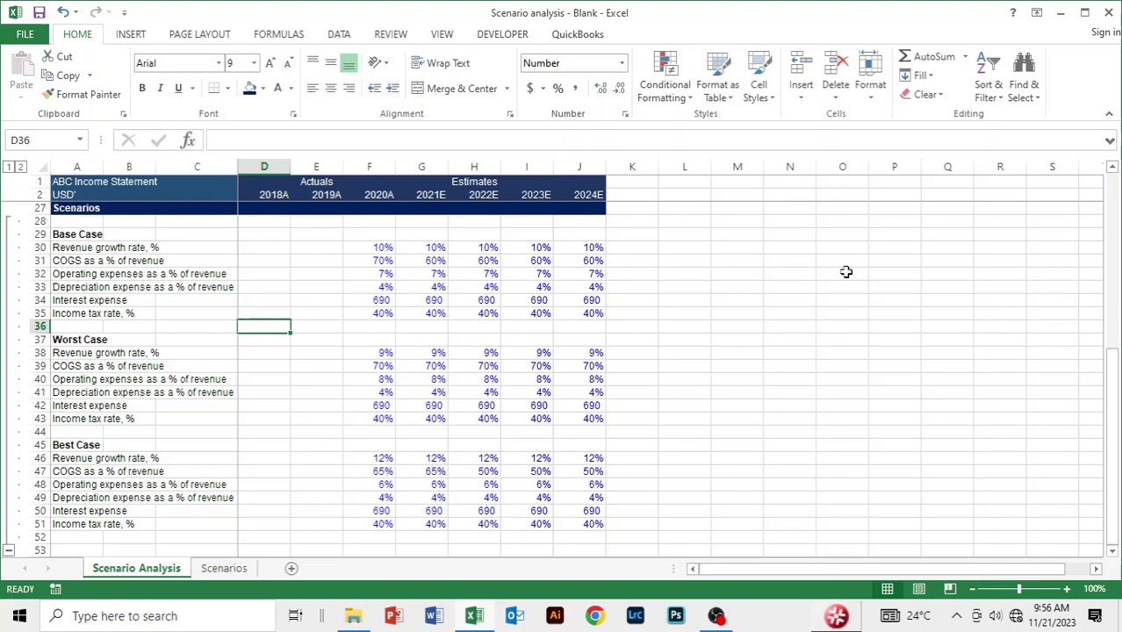
{"action": "scroll", "coordinate": [782, 278], "scroll_direction": "up", "scroll_amount": 8}
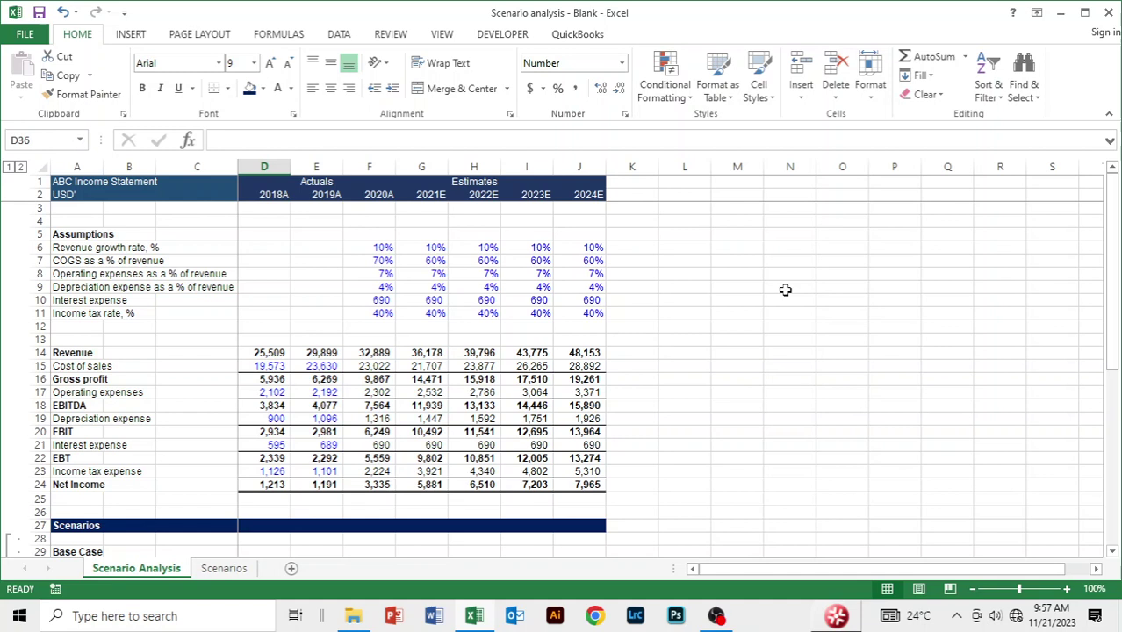
Step: Rename the Assumptions heading in cell A5 as Live Case
{"action": "left_click_drag", "start_coordinate": [66, 233], "coordinate": [589, 316]}
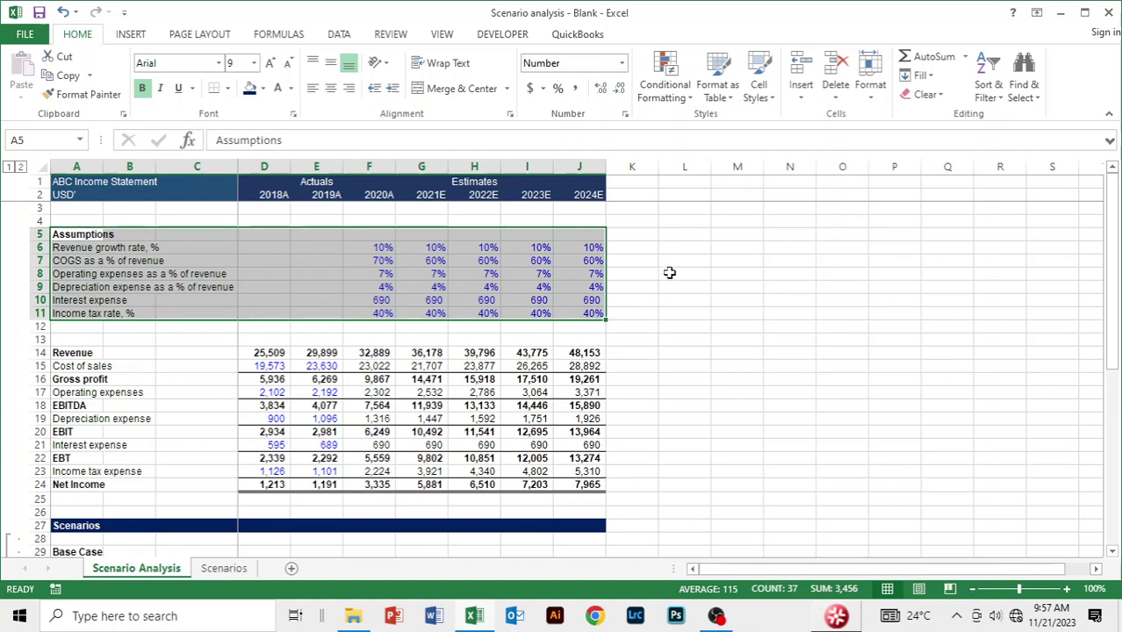
{"action": "left_click", "coordinate": [670, 236]}
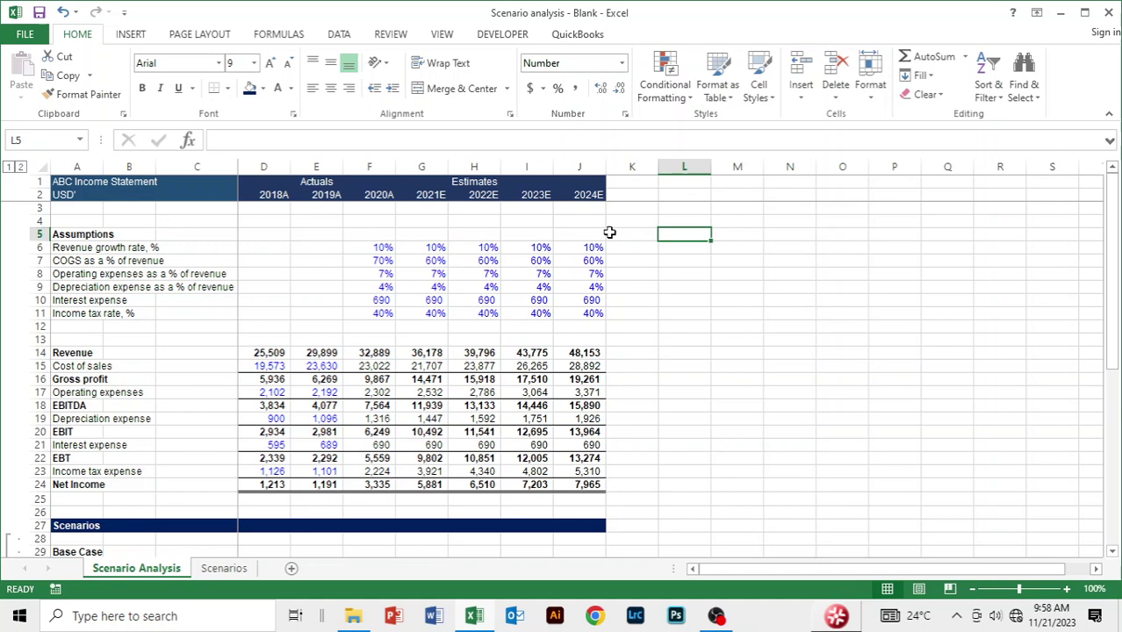
{"action": "left_click", "coordinate": [86, 235]}
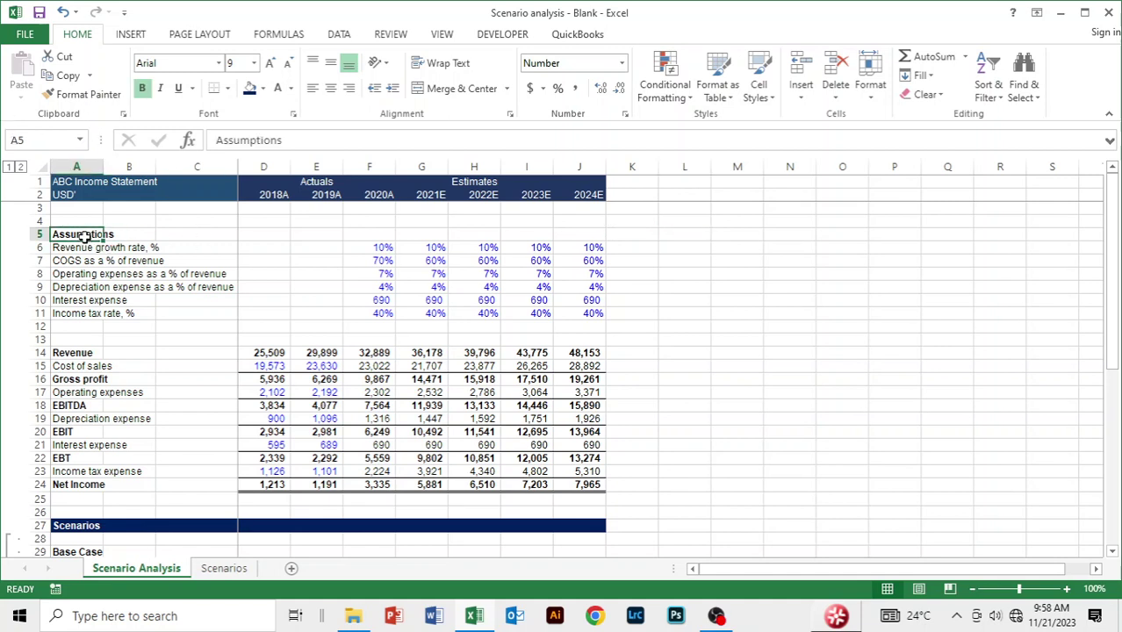
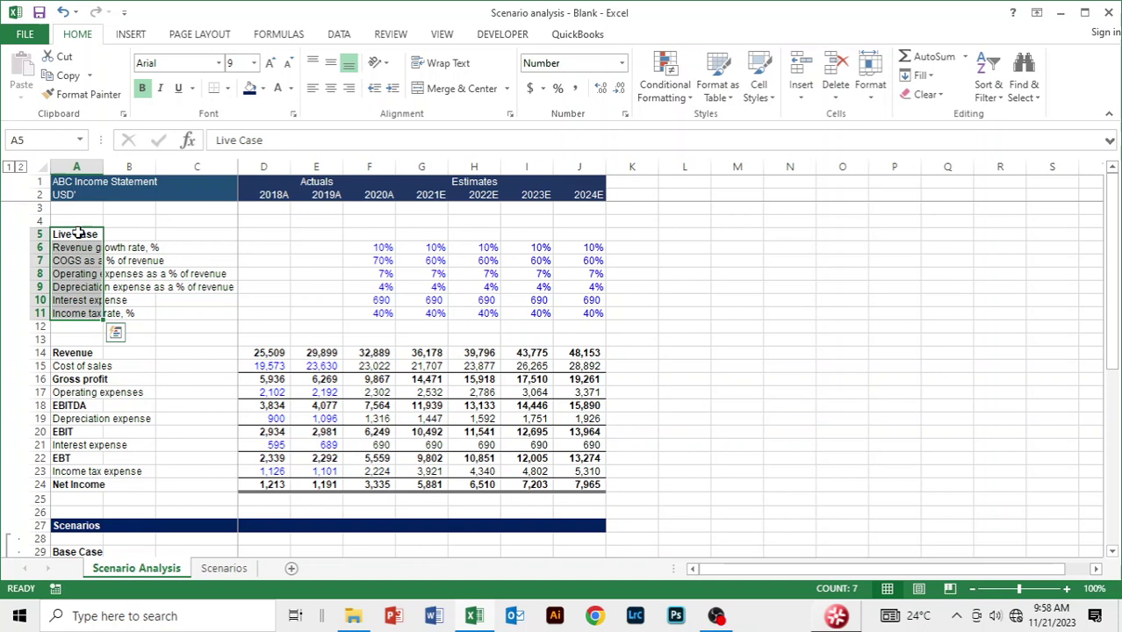
Step: Insert 24 blank rows above the Live Case block, in three batches of eight rows starting at row 5
{"action": "key", "text": "shift+Down"}
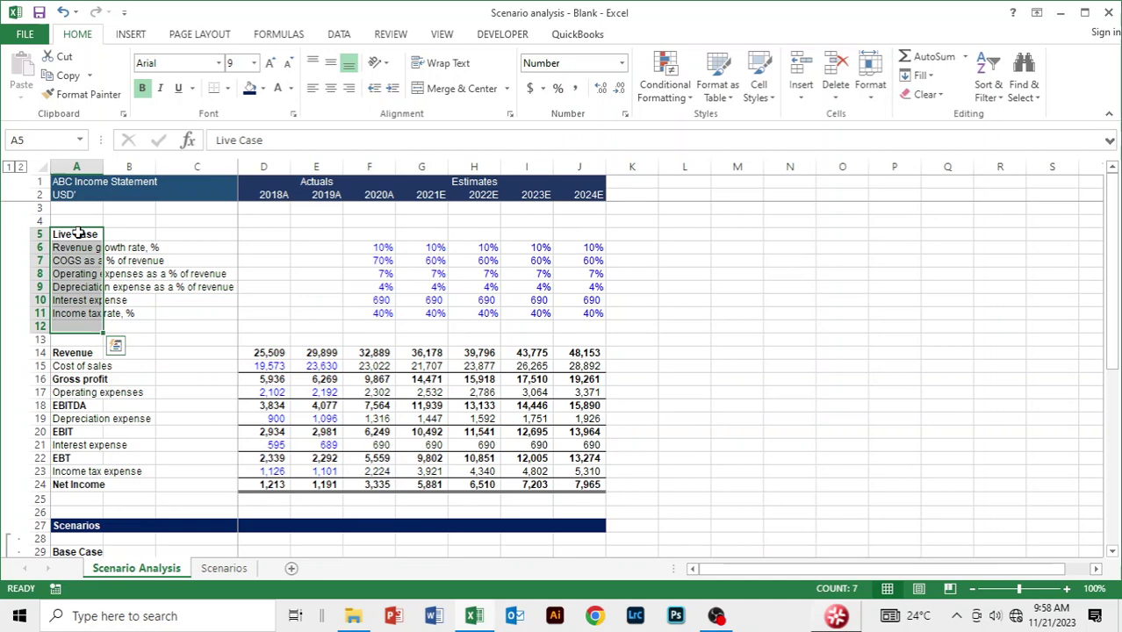
{"action": "key", "text": "alt"}
{"action": "key", "text": "h"}
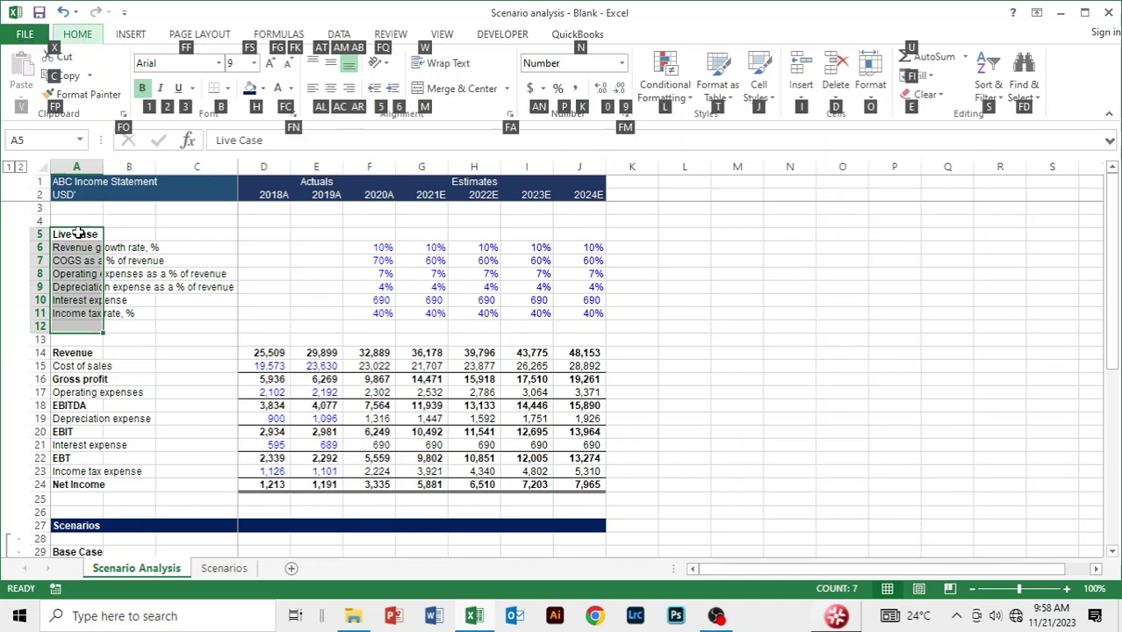
{"action": "key", "text": "i"}
{"action": "key", "text": "r"}
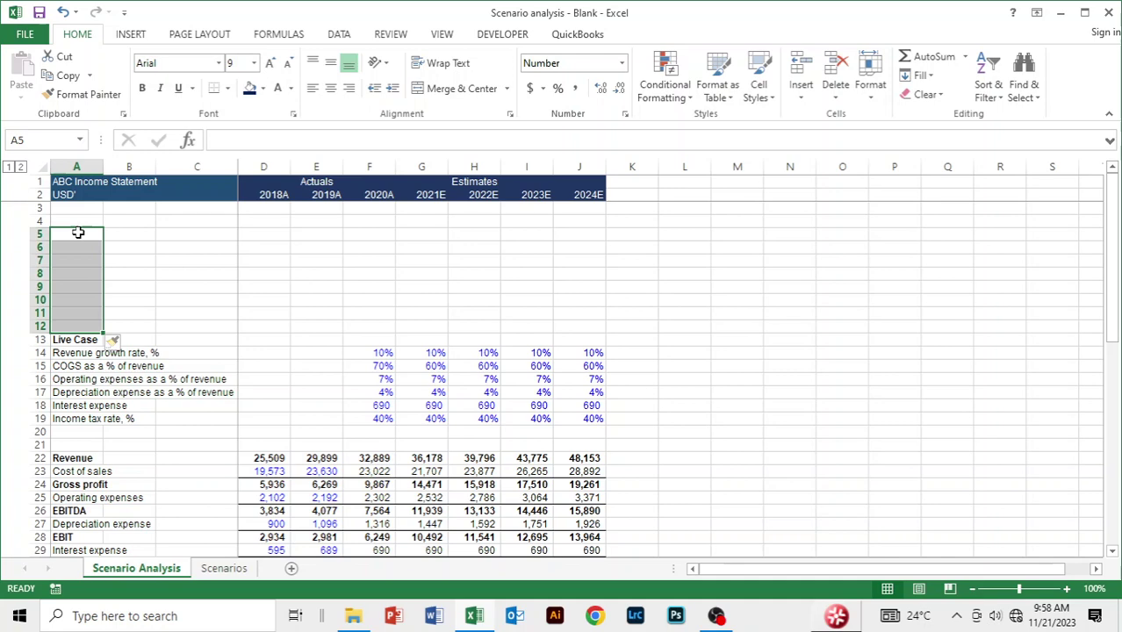
{"action": "key", "text": "alt"}
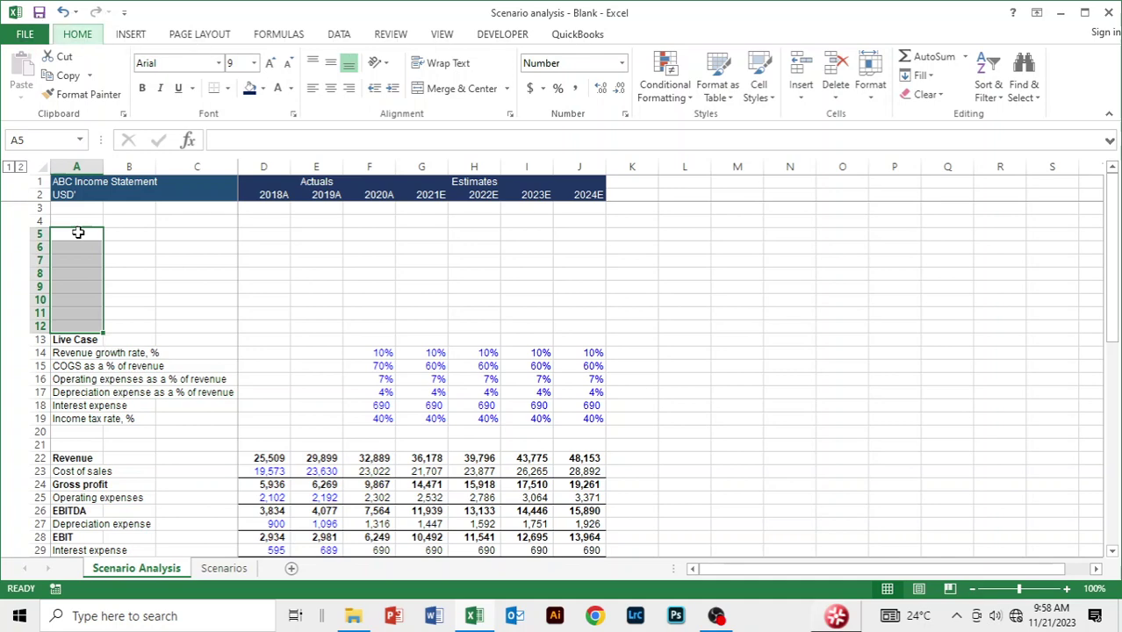
{"action": "key", "text": "h"}
{"action": "key", "text": "i"}
{"action": "key", "text": "r"}
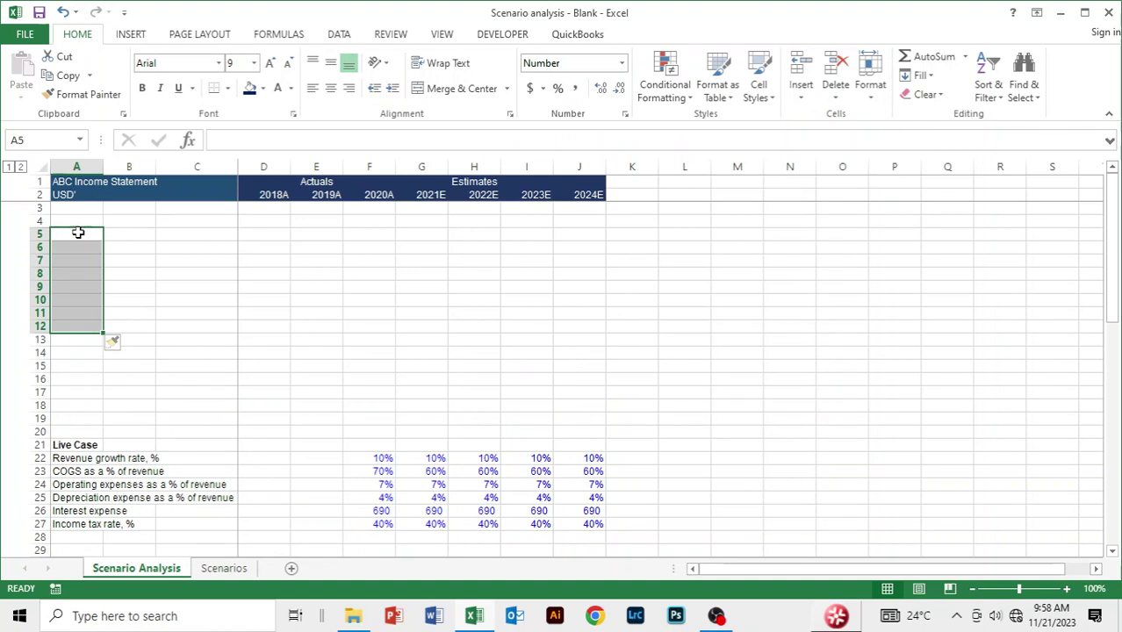
{"action": "key", "text": "alt"}
{"action": "key", "text": "h"}
{"action": "key", "text": "i"}
{"action": "key", "text": "r"}
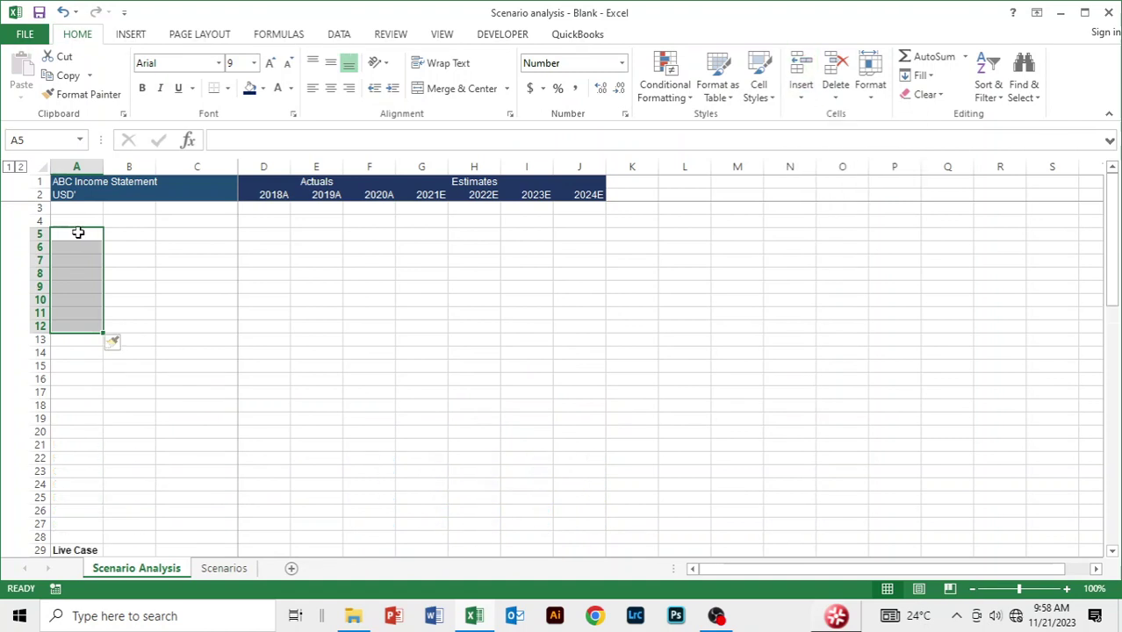
Step: Copy the Base Case, Worst Case and Best Case blocks in A53:J75 under the Scenarios heading
{"action": "left_click", "coordinate": [186, 248]}
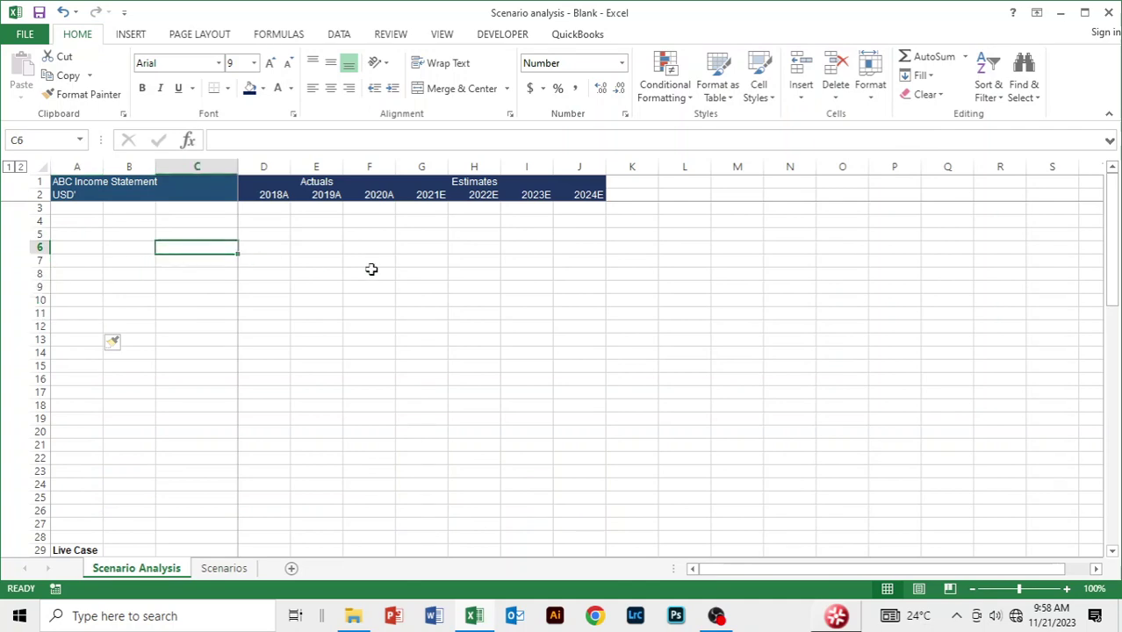
{"action": "scroll", "coordinate": [372, 269], "scroll_direction": "down", "scroll_amount": 13}
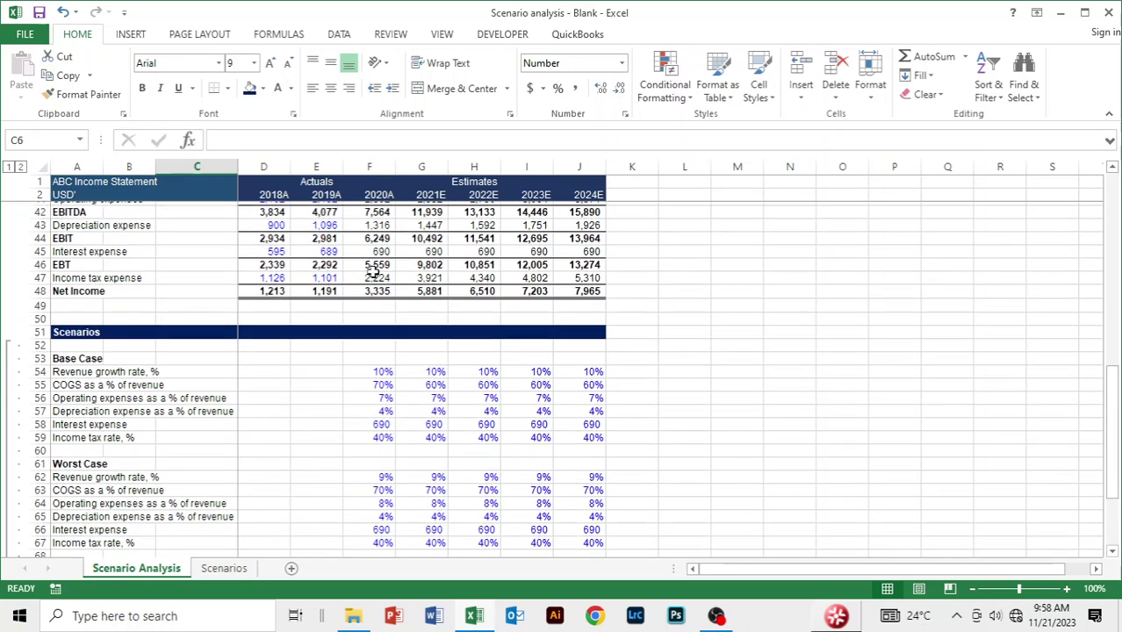
{"action": "left_click", "coordinate": [75, 356]}
{"action": "left_click_drag", "start_coordinate": [75, 362], "coordinate": [606, 530]}
{"action": "key", "text": "ctrl+c"}
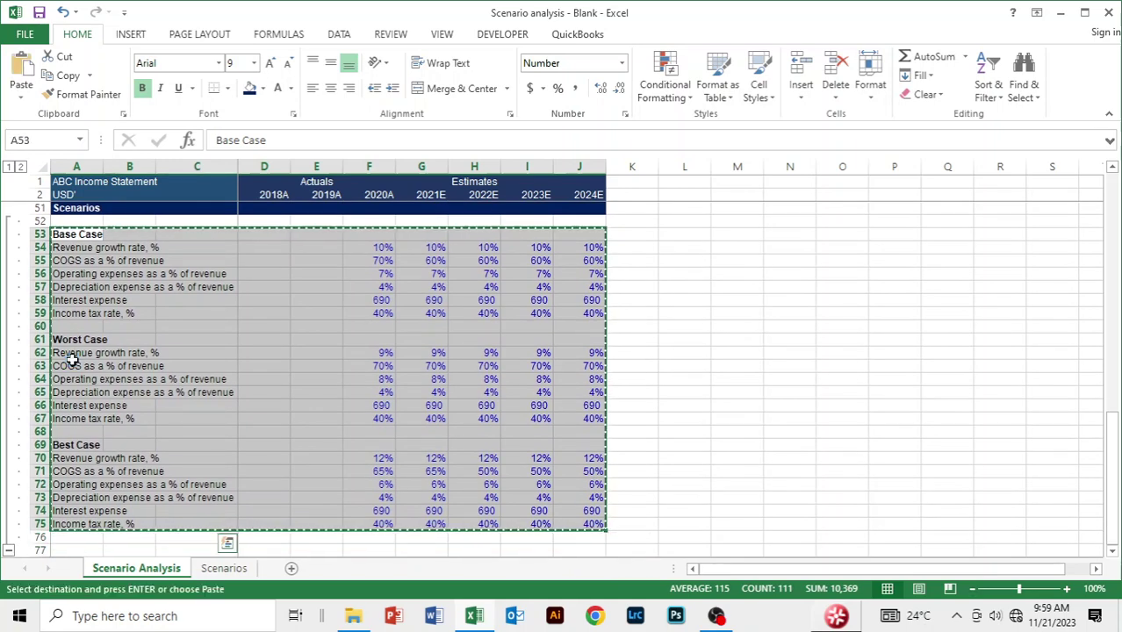
Step: Paste the copied scenario blocks at cell A5, into the blank rows above the Live Case block
{"action": "key", "text": "Up"}
{"action": "key", "text": "Up"}
{"action": "key", "text": "Up"}
{"action": "key", "text": "Up"}
{"action": "key", "text": "Up"}
{"action": "key", "text": "Up"}
{"action": "key", "text": "Up"}
{"action": "key", "text": "Up"}
{"action": "key", "text": "Up"}
{"action": "key", "text": "Up"}
{"action": "key", "text": "Up"}
{"action": "key", "text": "Up"}
{"action": "key", "text": "Up"}
{"action": "key", "text": "Up"}
{"action": "key", "text": "Up"}
{"action": "key", "text": "Up"}
{"action": "key", "text": "Up"}
{"action": "key", "text": "Up"}
{"action": "key", "text": "Up"}
{"action": "key", "text": "Up"}
{"action": "key", "text": "Up"}
{"action": "key", "text": "Up"}
{"action": "key", "text": "Up"}
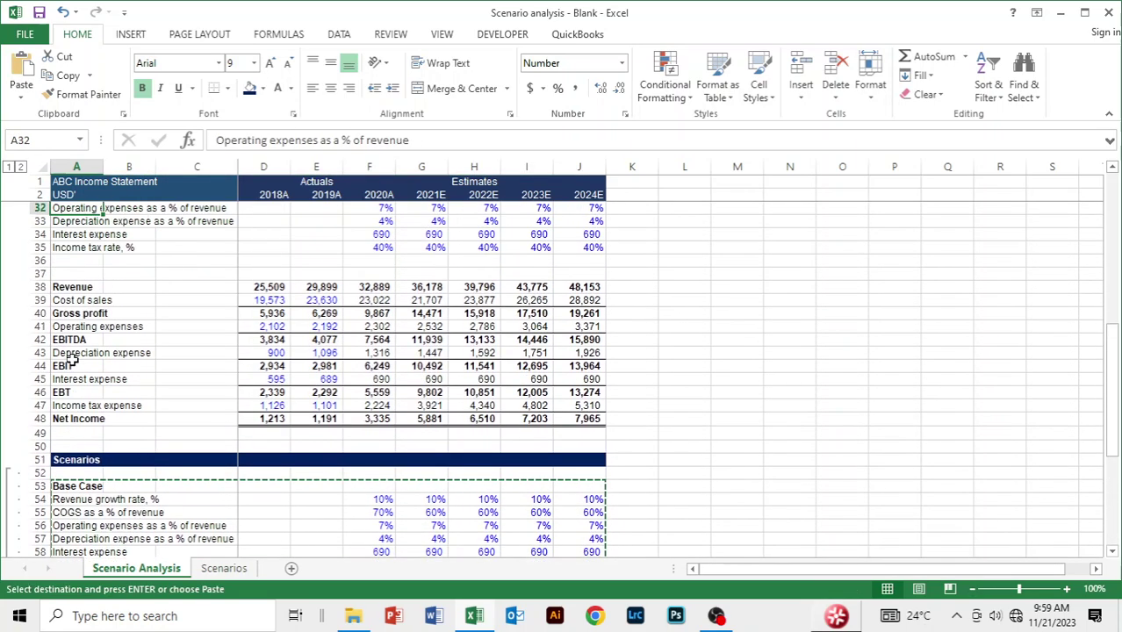
{"action": "key", "text": "Down"}
{"action": "key", "text": "Down"}
{"action": "key", "text": "Down"}
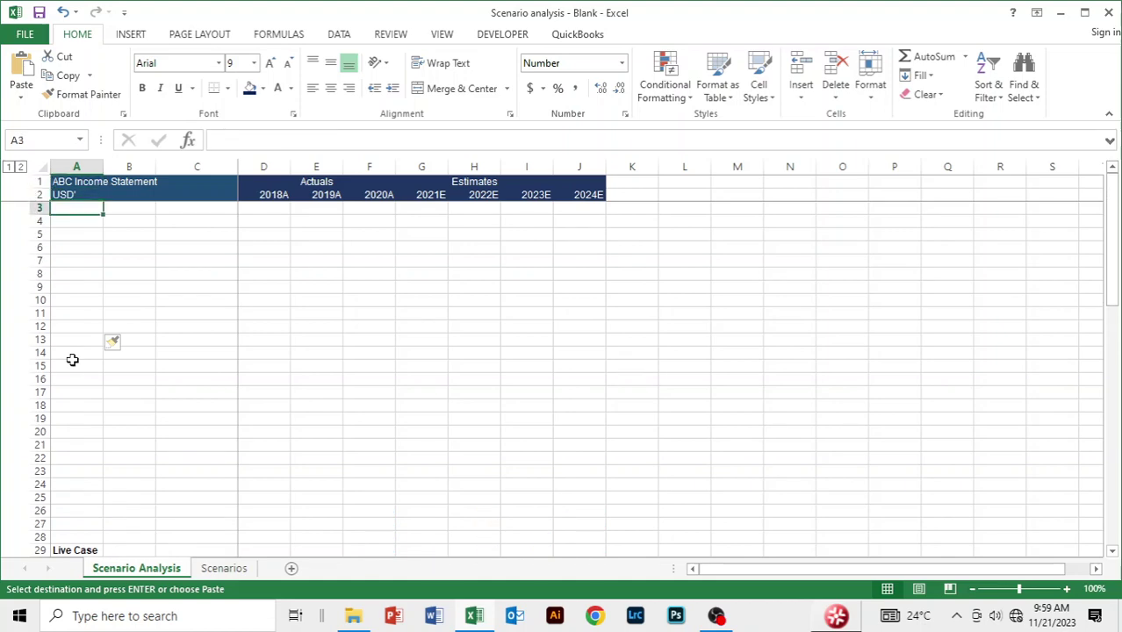
{"action": "key", "text": "Up"}
{"action": "key", "text": "Up"}
{"action": "key", "text": "Up"}
{"action": "key", "text": "Down"}
{"action": "key", "text": "Down"}
{"action": "key", "text": "Down"}
{"action": "key", "text": "Down"}
{"action": "key", "text": "ctrl+v"}
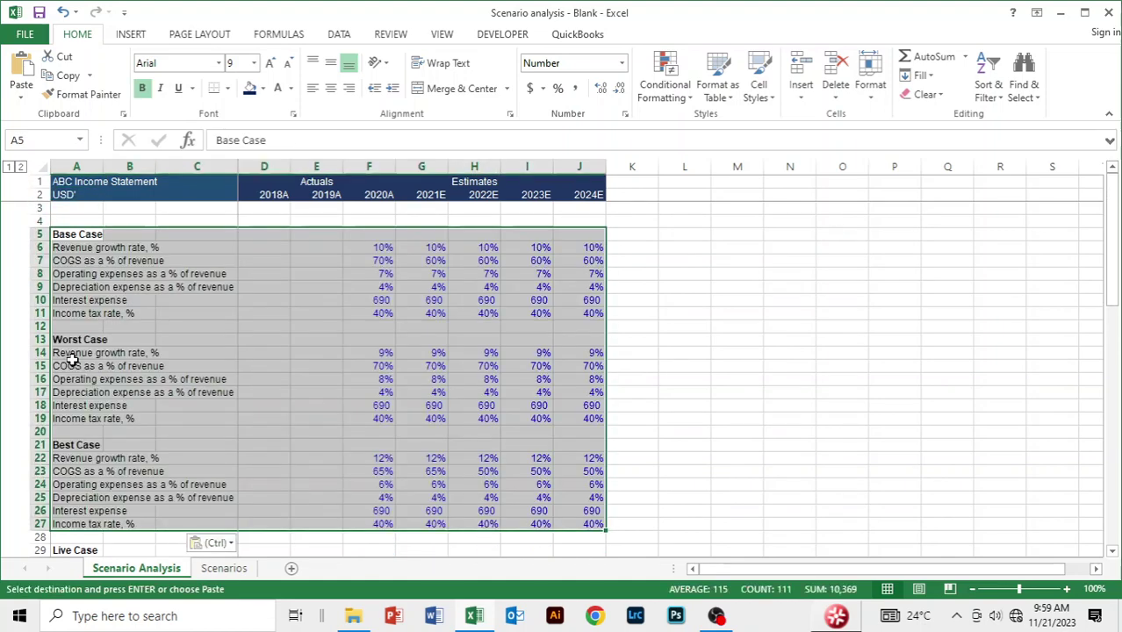
Step: Check the pasted Base, Worst and Best Case blocks against the Live Case block and income statement below them
{"action": "left_click", "coordinate": [133, 446]}
{"action": "scroll", "coordinate": [209, 421], "scroll_direction": "down", "scroll_amount": 7}
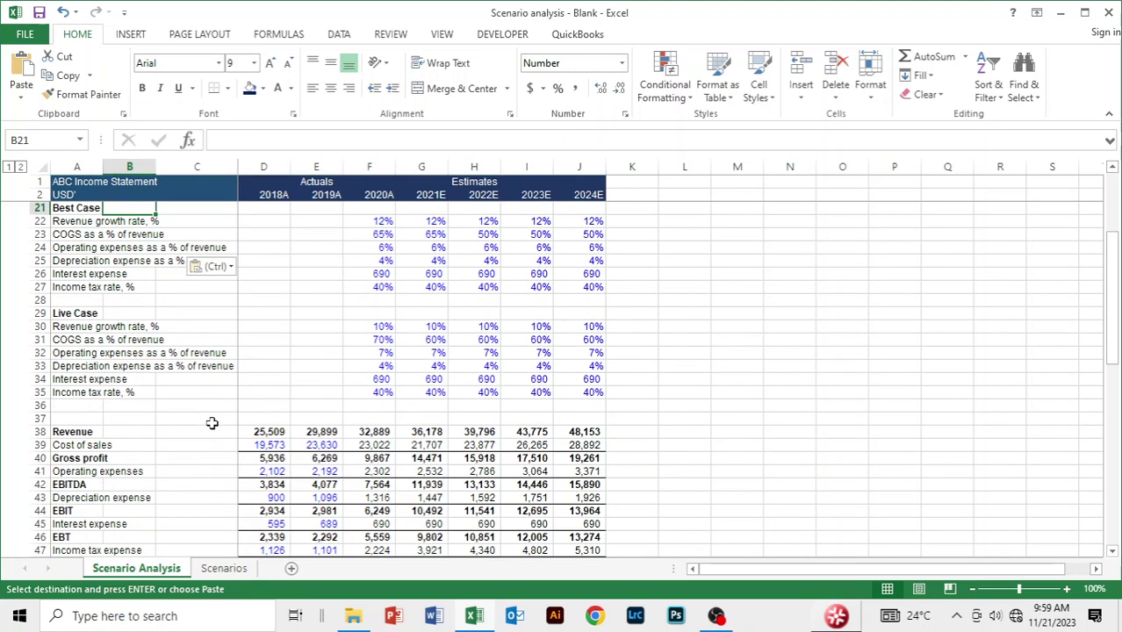
{"action": "scroll", "coordinate": [212, 423], "scroll_direction": "up", "scroll_amount": 7}
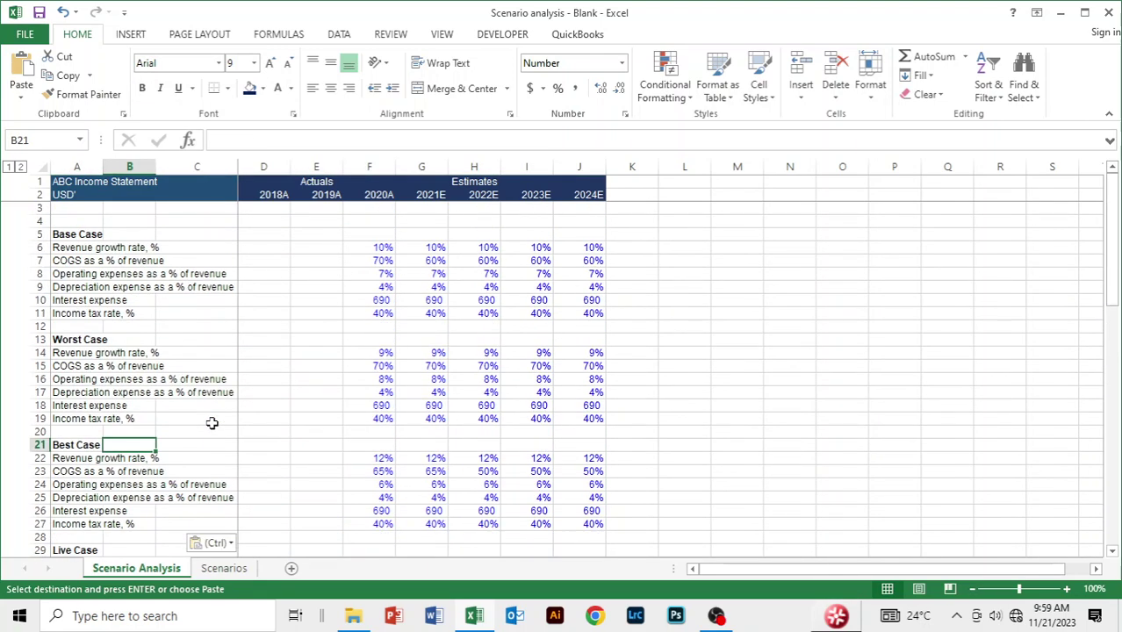
{"action": "left_click", "coordinate": [180, 275]}
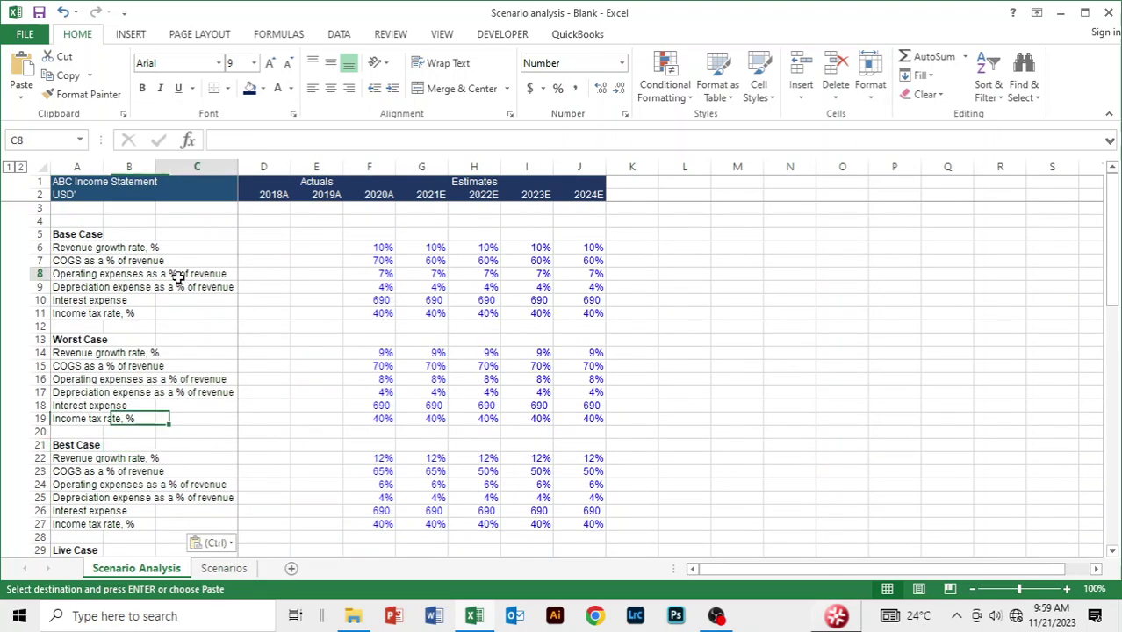
{"action": "left_click", "coordinate": [88, 249]}
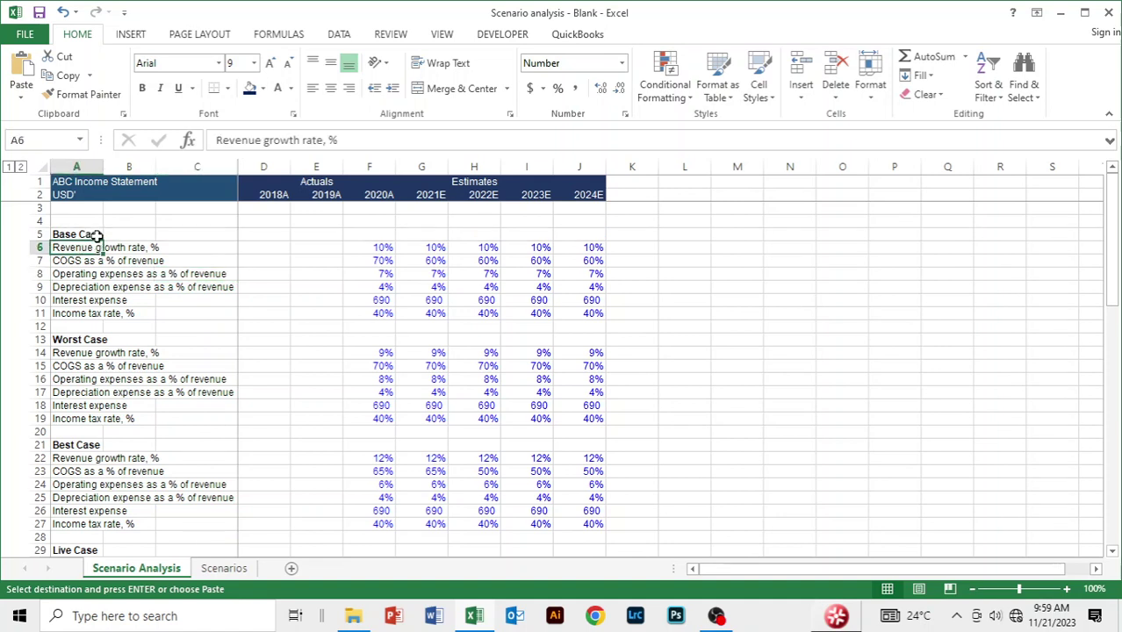
{"action": "left_click", "coordinate": [127, 299]}
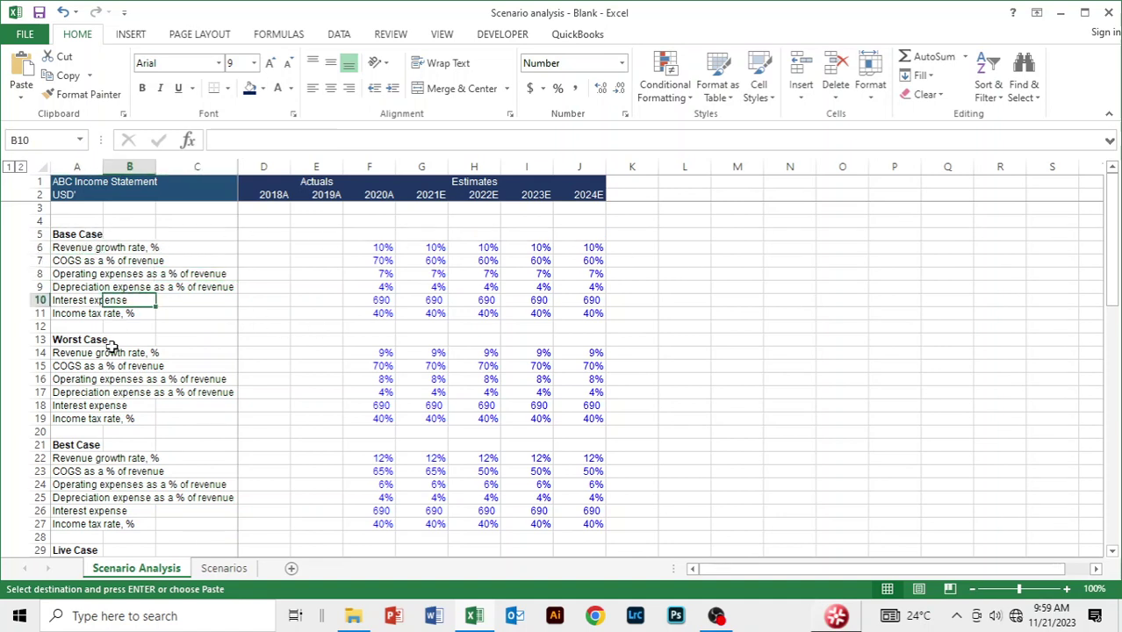
{"action": "scroll", "coordinate": [759, 359], "scroll_direction": "down", "scroll_amount": 1}
{"action": "left_click", "coordinate": [88, 401]}
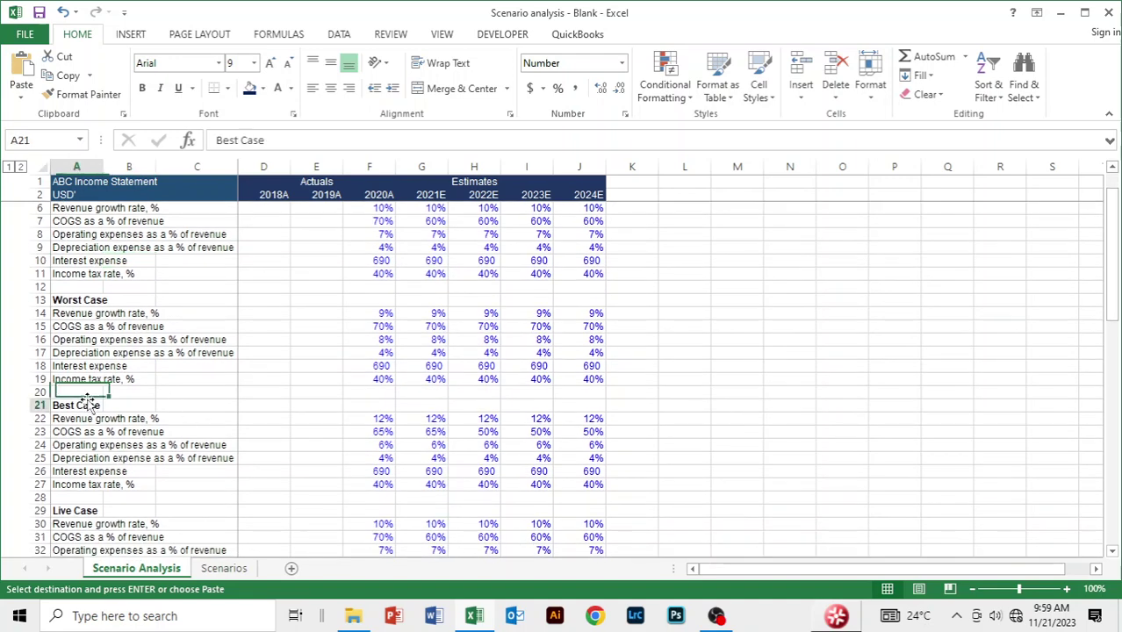
Step: Clear the copy selection and collapse the original grouped scenario rows below the income statement
{"action": "scroll", "coordinate": [702, 393], "scroll_direction": "down", "scroll_amount": 3}
{"action": "scroll", "coordinate": [699, 417], "scroll_direction": "down", "scroll_amount": 4}
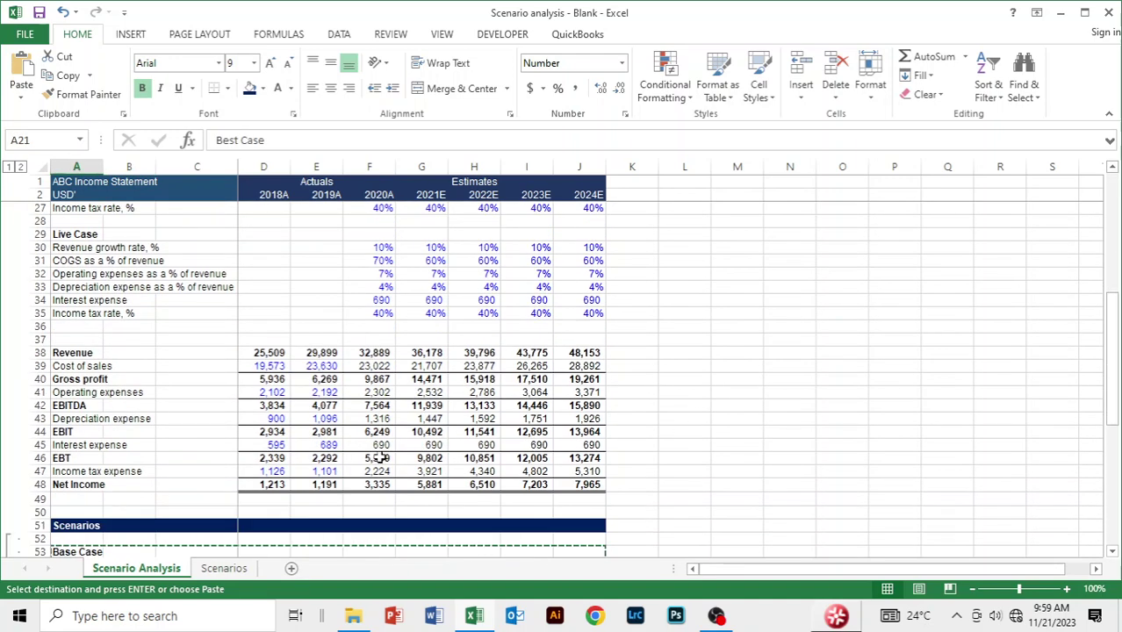
{"action": "scroll", "coordinate": [379, 458], "scroll_direction": "down", "scroll_amount": 3}
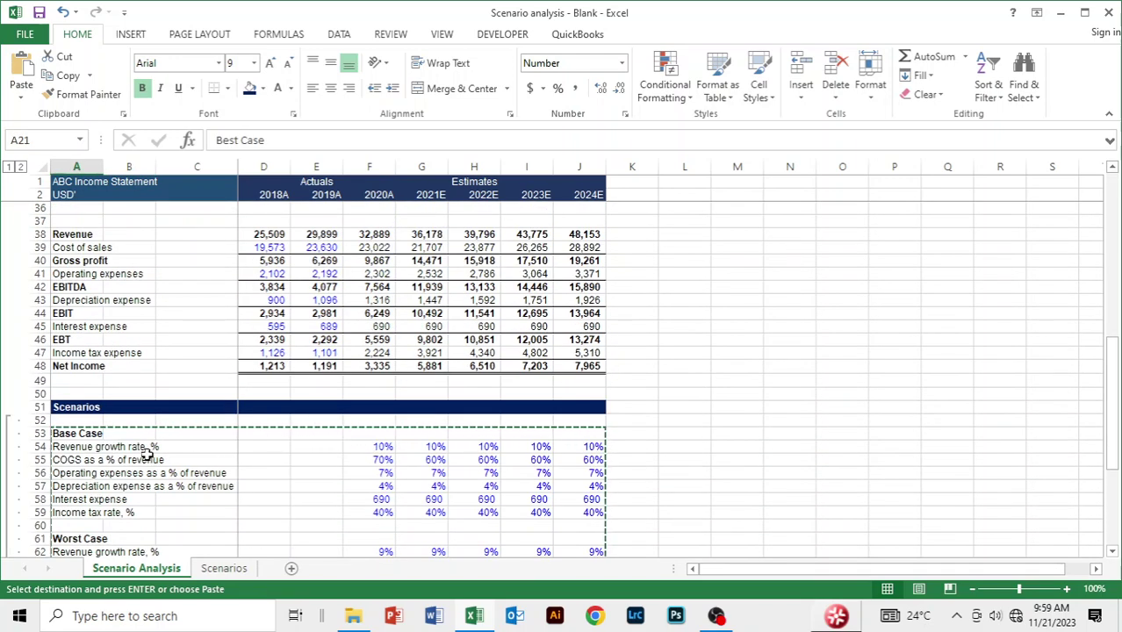
{"action": "key", "text": "Escape"}
{"action": "scroll", "coordinate": [158, 452], "scroll_direction": "down", "scroll_amount": 12}
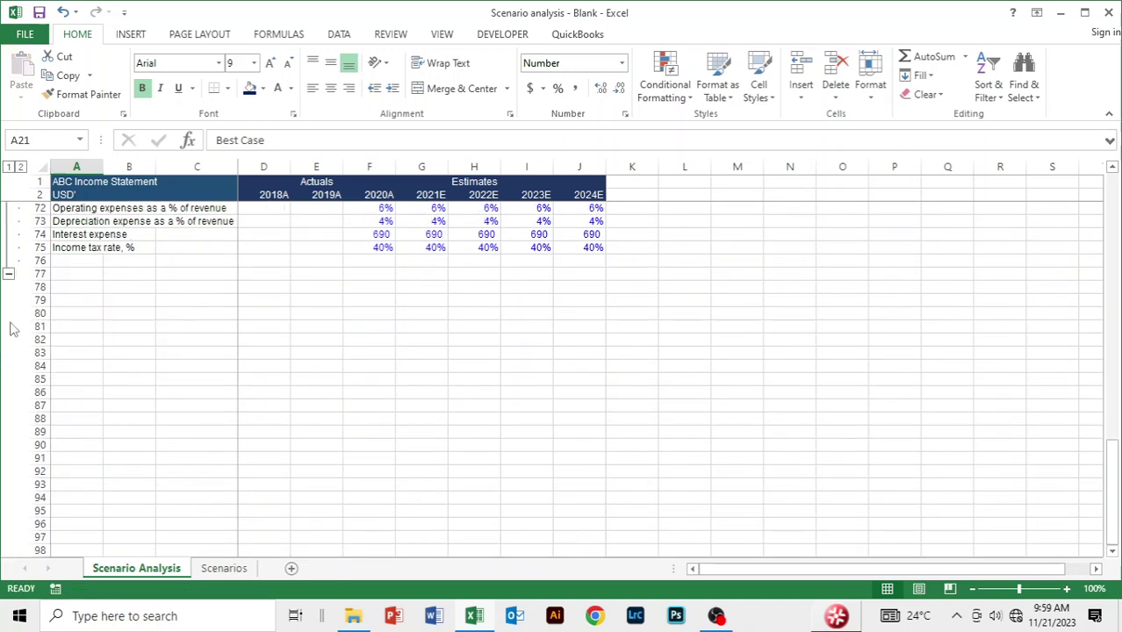
{"action": "left_click", "coordinate": [8, 274]}
{"action": "scroll", "coordinate": [481, 380], "scroll_direction": "up", "scroll_amount": 9}
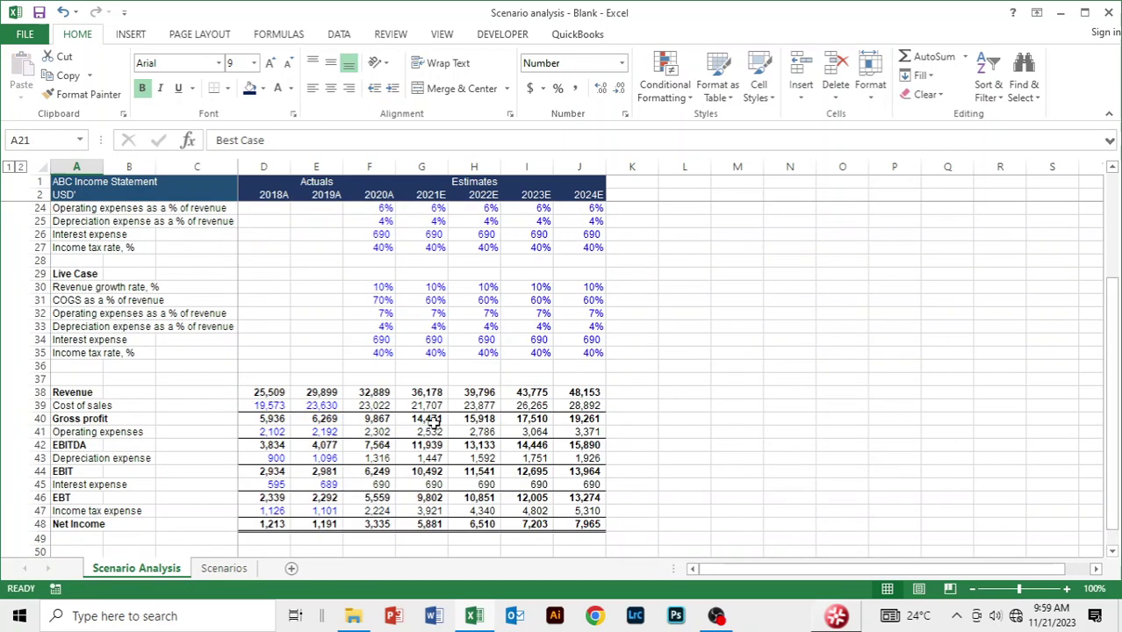
{"action": "scroll", "coordinate": [264, 413], "scroll_direction": "up", "scroll_amount": 5}
Step: Enter the label Scenarios in cell L5, beside the Base Case block
{"action": "left_click", "coordinate": [672, 309]}
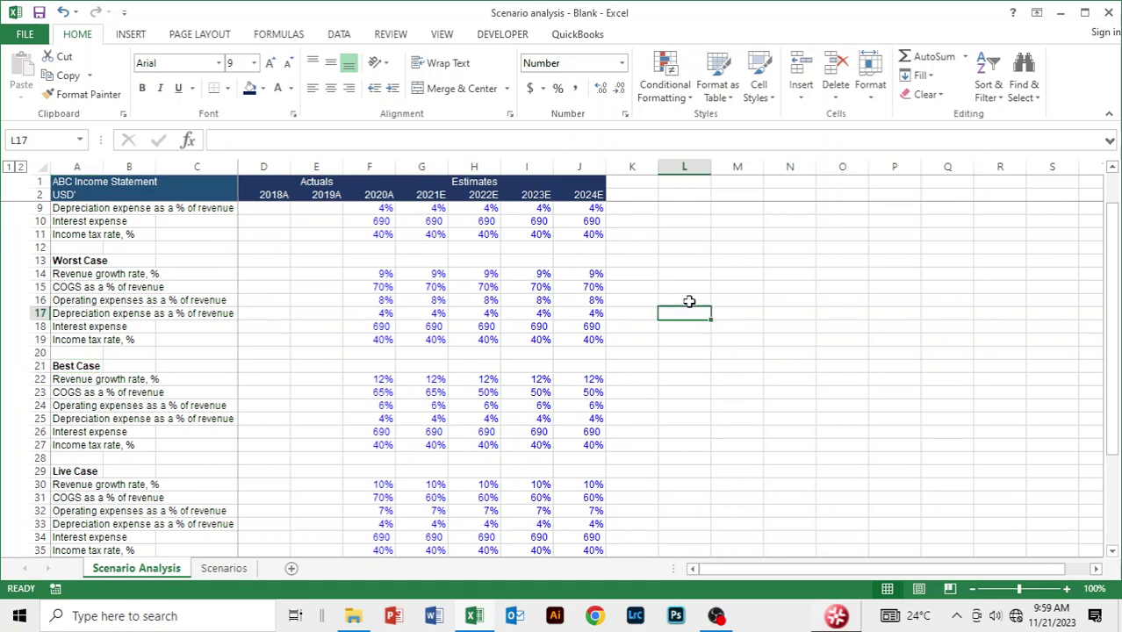
{"action": "left_click", "coordinate": [725, 209]}
{"action": "scroll", "coordinate": [720, 255], "scroll_direction": "up", "scroll_amount": 2}
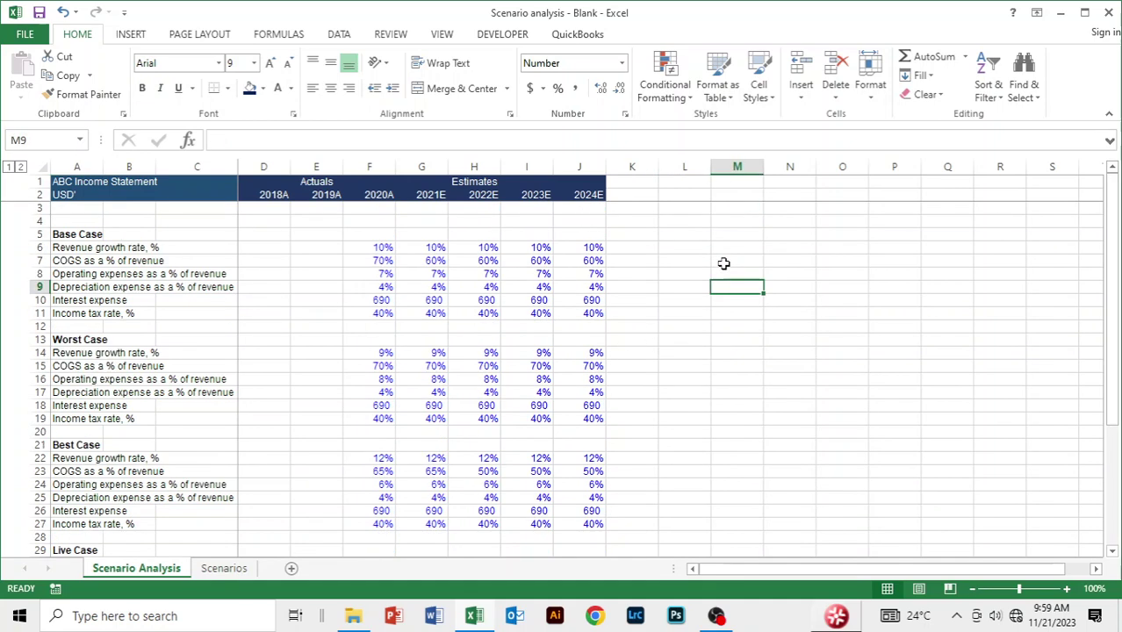
{"action": "left_click", "coordinate": [666, 221]}
{"action": "left_click", "coordinate": [668, 234]}
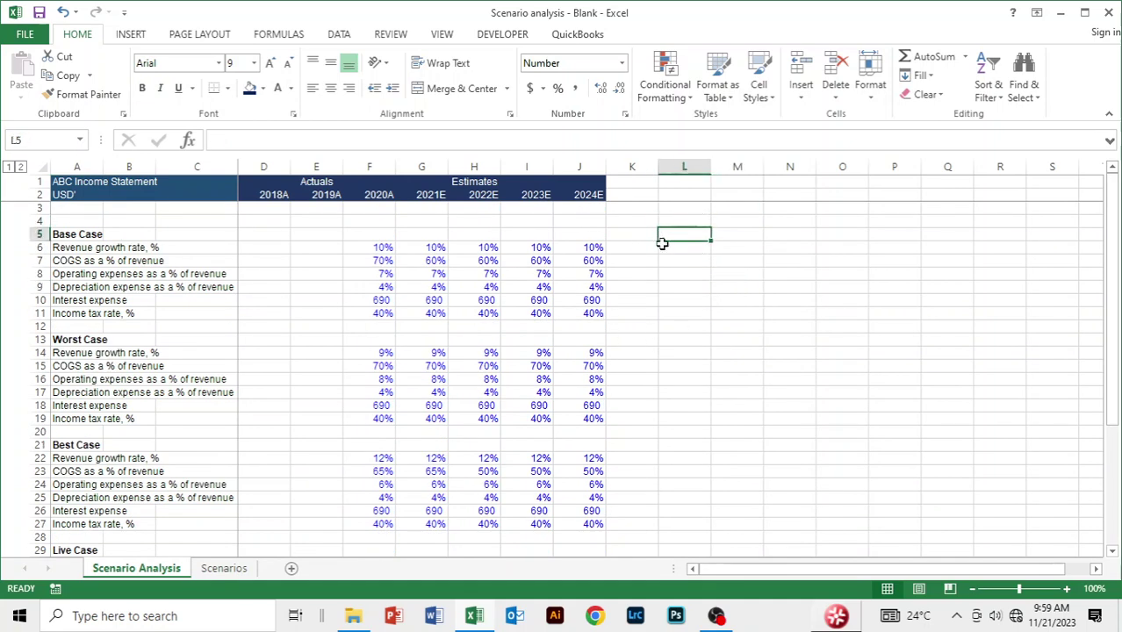
{"action": "left_click", "coordinate": [642, 249]}
{"action": "left_click", "coordinate": [683, 237]}
{"action": "type", "text": "Scen"}
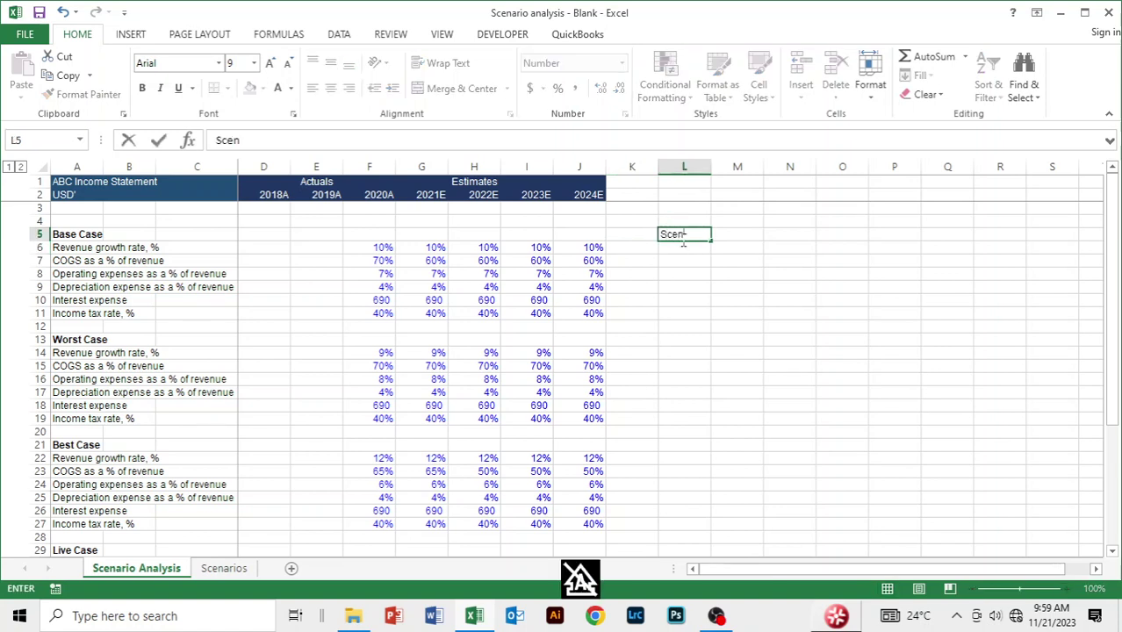
{"action": "type", "text": "arios"}
{"action": "key", "text": "Return"}
{"action": "key", "text": "Up"}
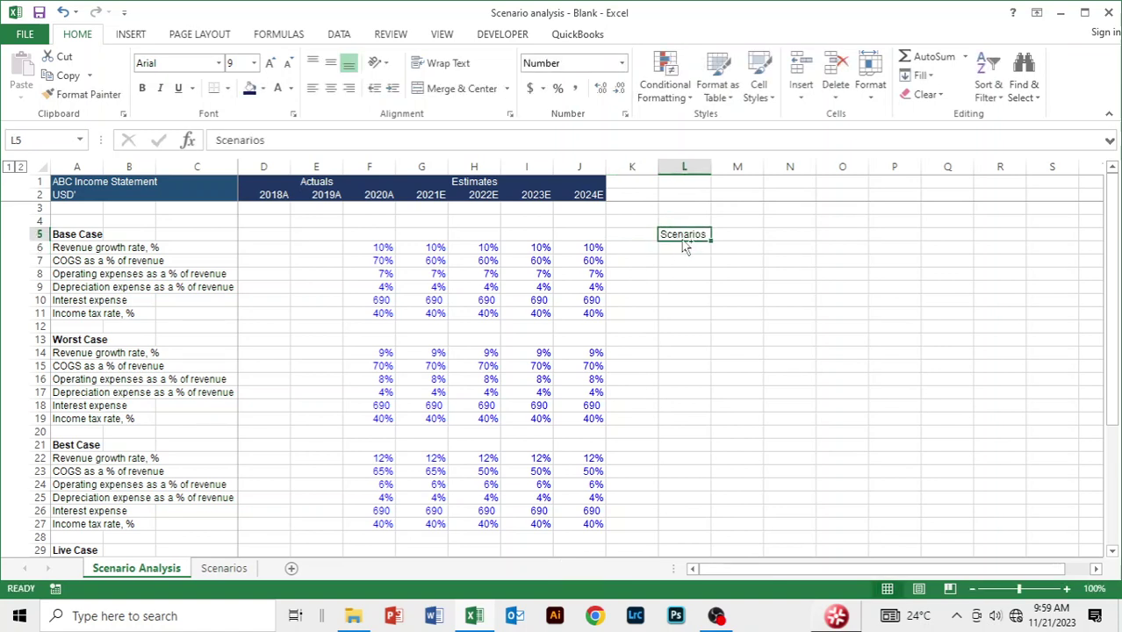
Step: Make the Scenarios label bold and list the scenario numbers 1, 2 and 3 in cells L6 to L8
{"action": "key", "text": "ctrl+b"}
{"action": "key", "text": "Down"}
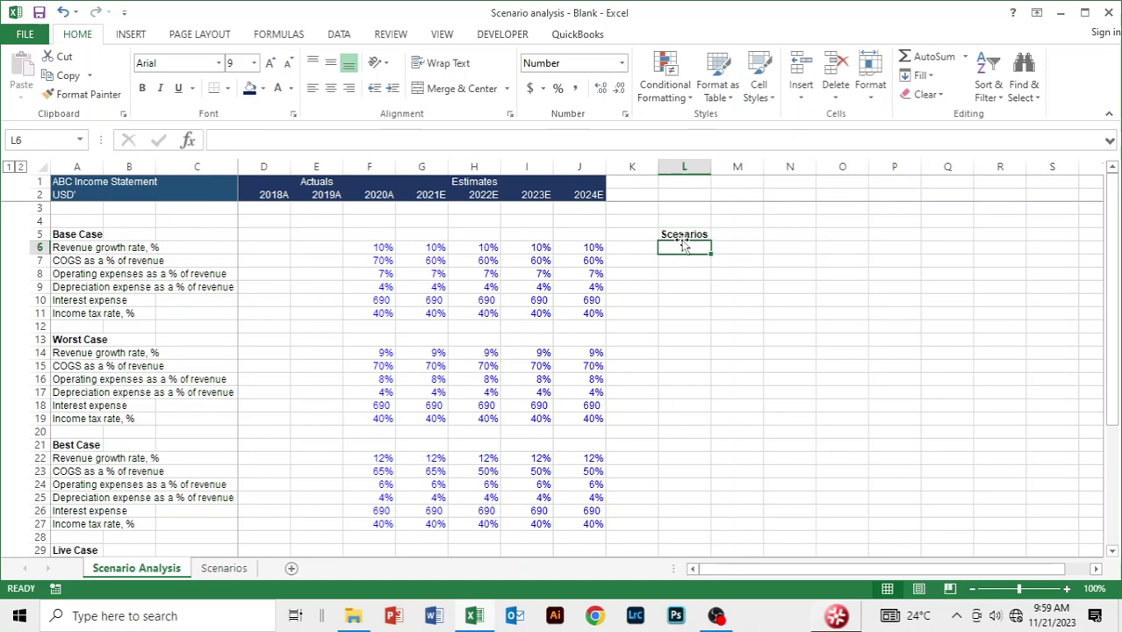
{"action": "type", "text": "1"}
{"action": "key", "text": "Return"}
{"action": "type", "text": "2"}
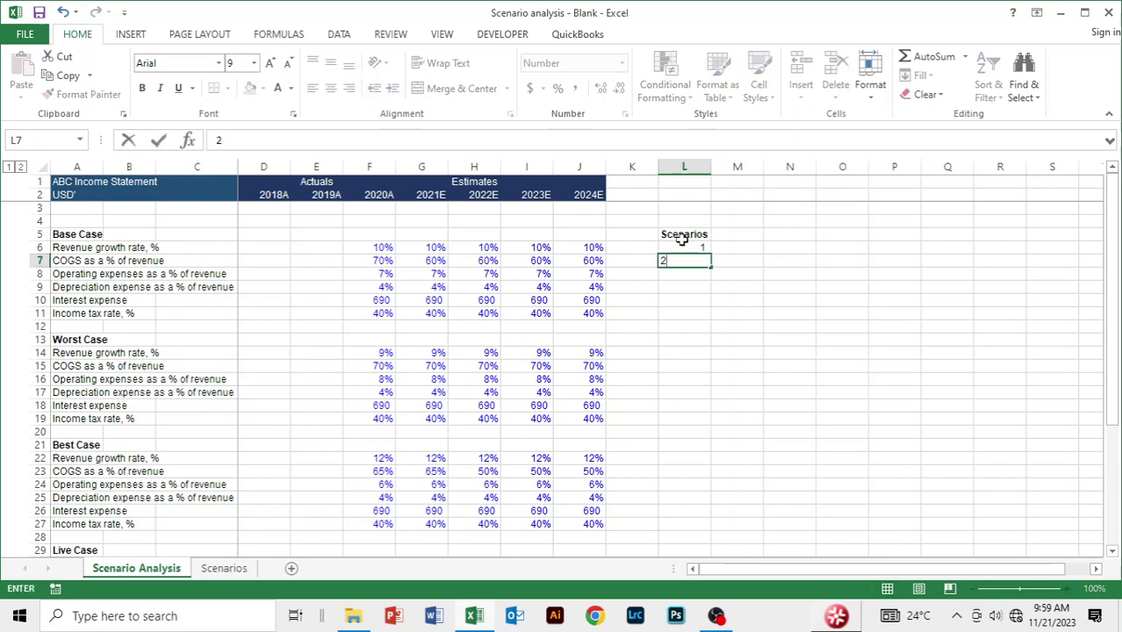
{"action": "key", "text": "Return"}
{"action": "type", "text": "3"}
{"action": "key", "text": "Up"}
Step: Enter the label Live Case in cell E3, under the 2019A column heading
{"action": "key", "text": "Up"}
{"action": "key", "text": "Up"}
{"action": "key", "text": "Up"}
{"action": "key", "text": "Up"}
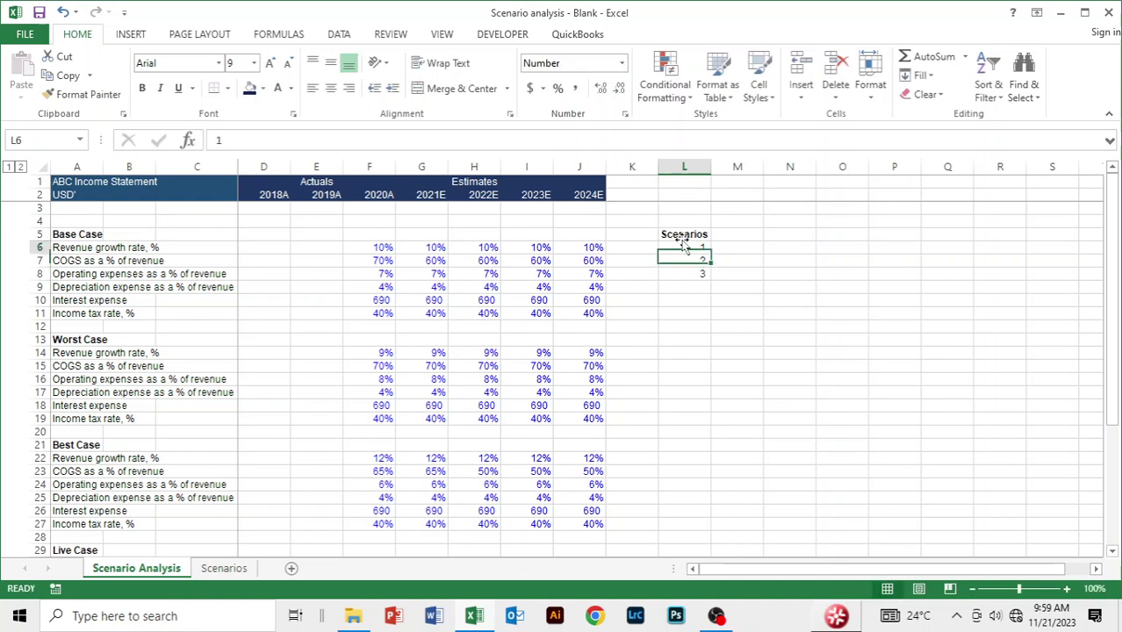
{"action": "key", "text": "Up"}
{"action": "key", "text": "Up"}
{"action": "key", "text": "Down"}
{"action": "key", "text": "Down"}
{"action": "key", "text": "Down"}
{"action": "key", "text": "Down"}
{"action": "key", "text": "Down"}
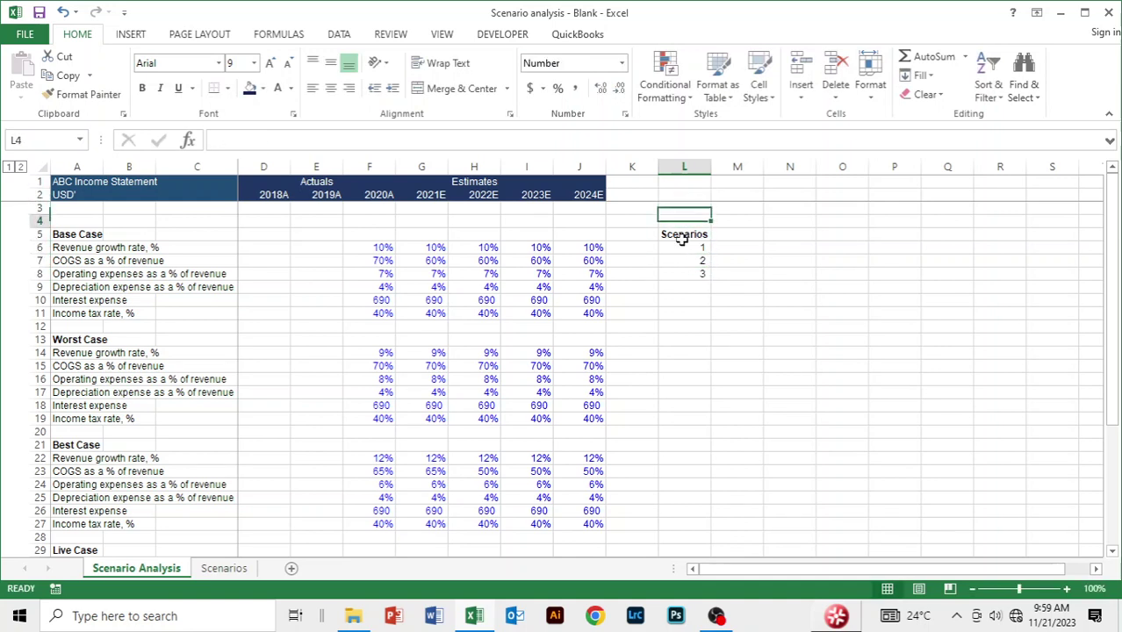
{"action": "key", "text": "Up"}
{"action": "key", "text": "Up"}
{"action": "key", "text": "Up"}
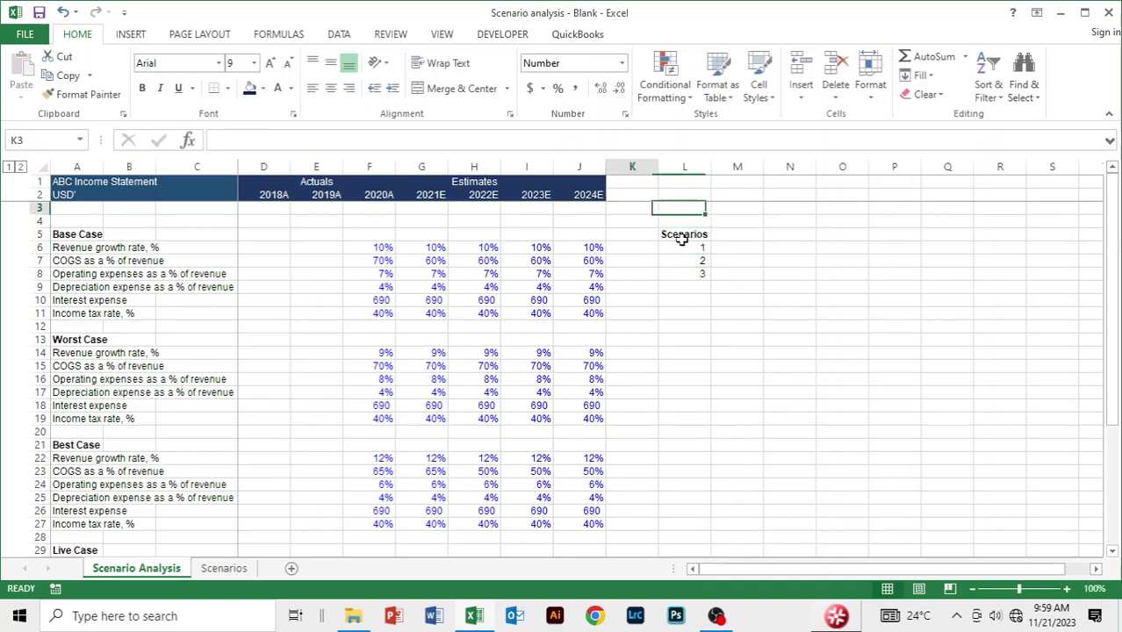
{"action": "key", "text": "Left"}
{"action": "key", "text": "Left"}
{"action": "key", "text": "Left"}
{"action": "key", "text": "Left"}
{"action": "key", "text": "Left"}
{"action": "key", "text": "Left"}
{"action": "key", "text": "Left"}
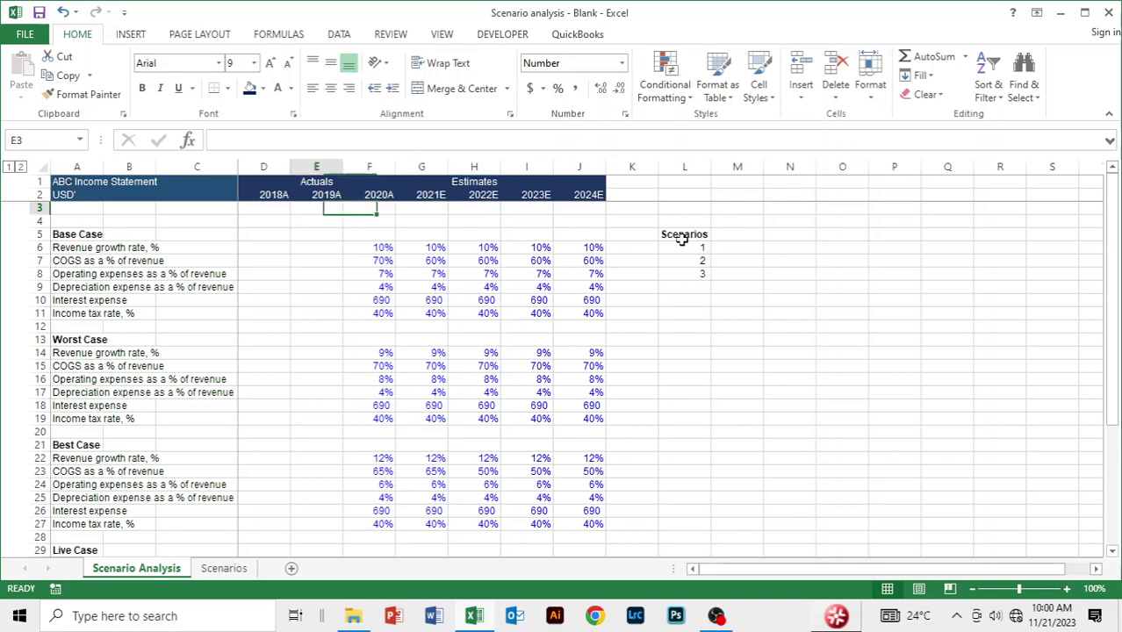
{"action": "type", "text": "Live"}
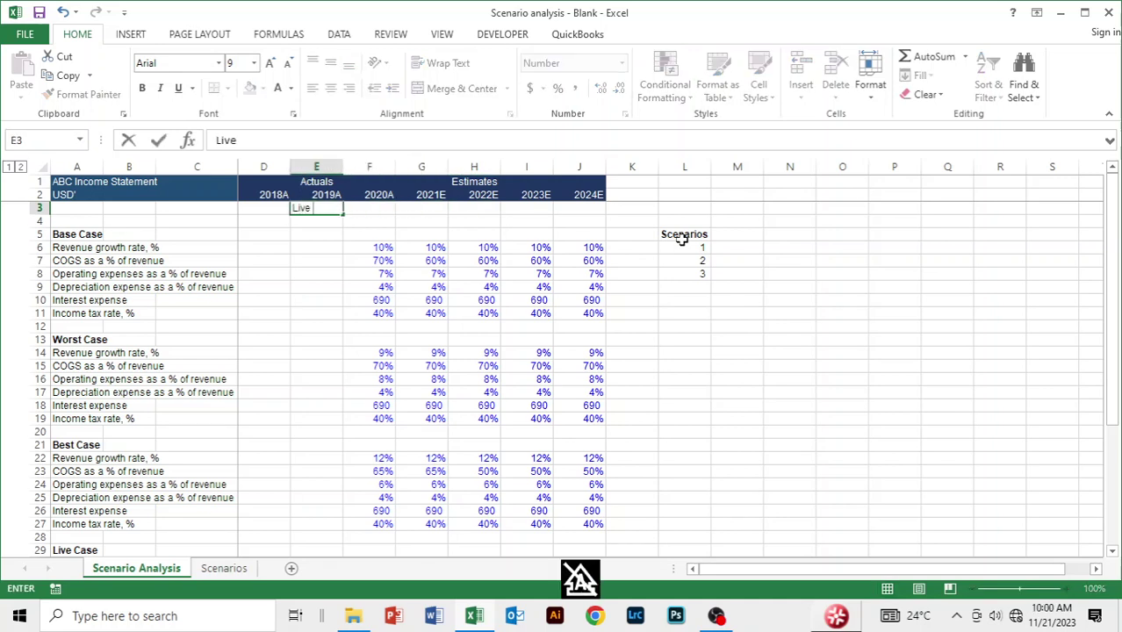
{"action": "type", "text": " Case"}
{"action": "key", "text": "Tab"}
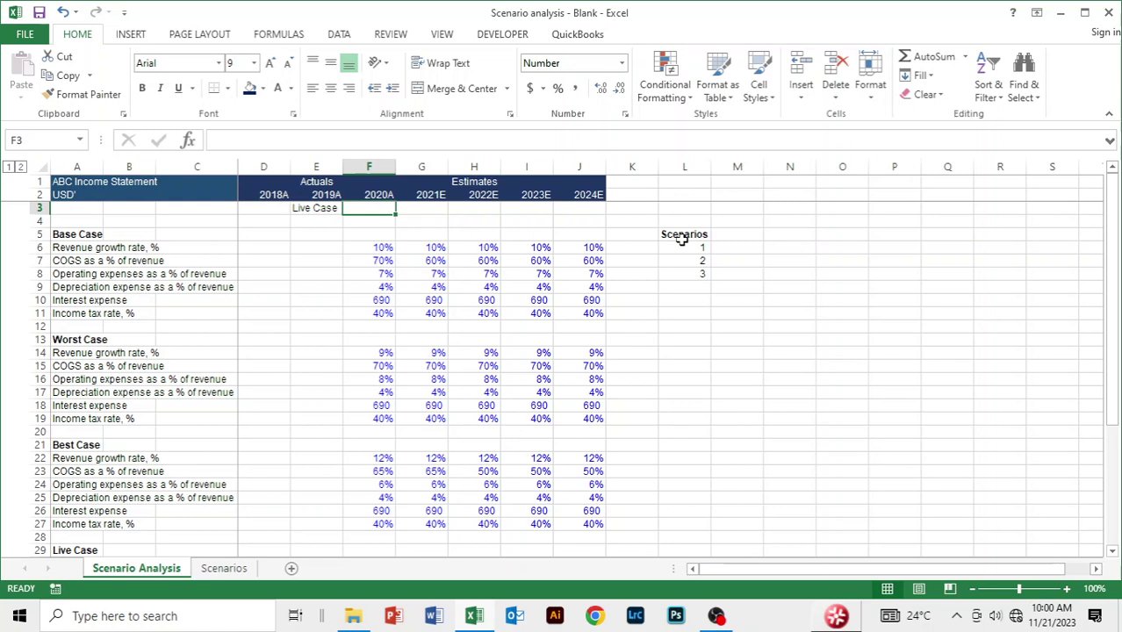
Step: Add list data validation to cell F3, using the scenario numbers in $L$6:$L$8 as the source
{"action": "key", "text": "alt"}
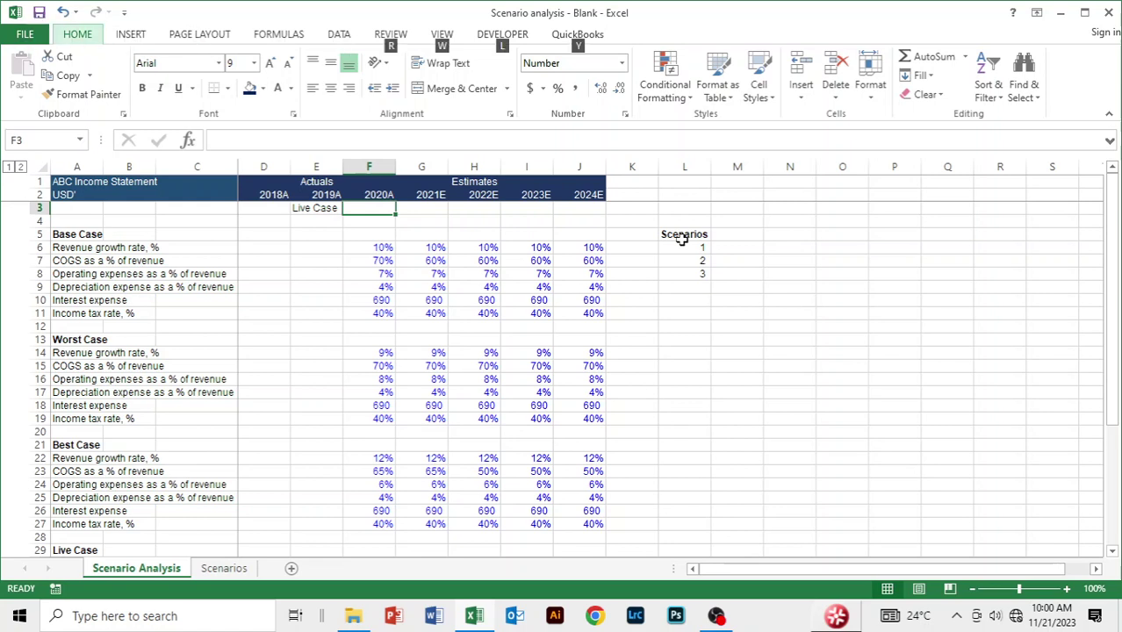
{"action": "key", "text": "a"}
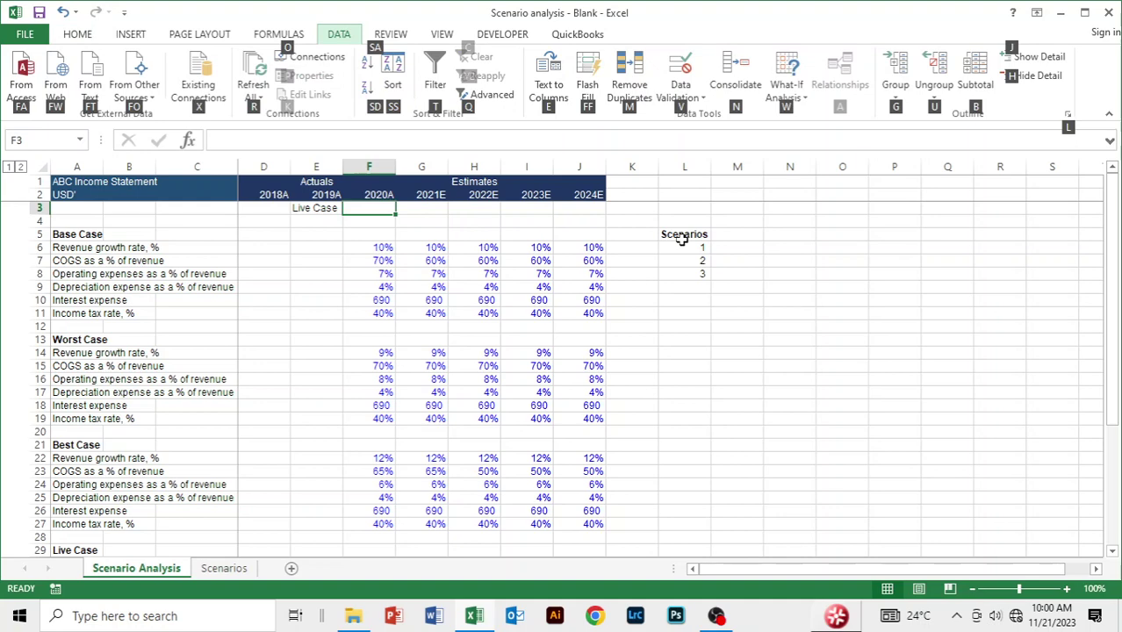
{"action": "key", "text": "v"}
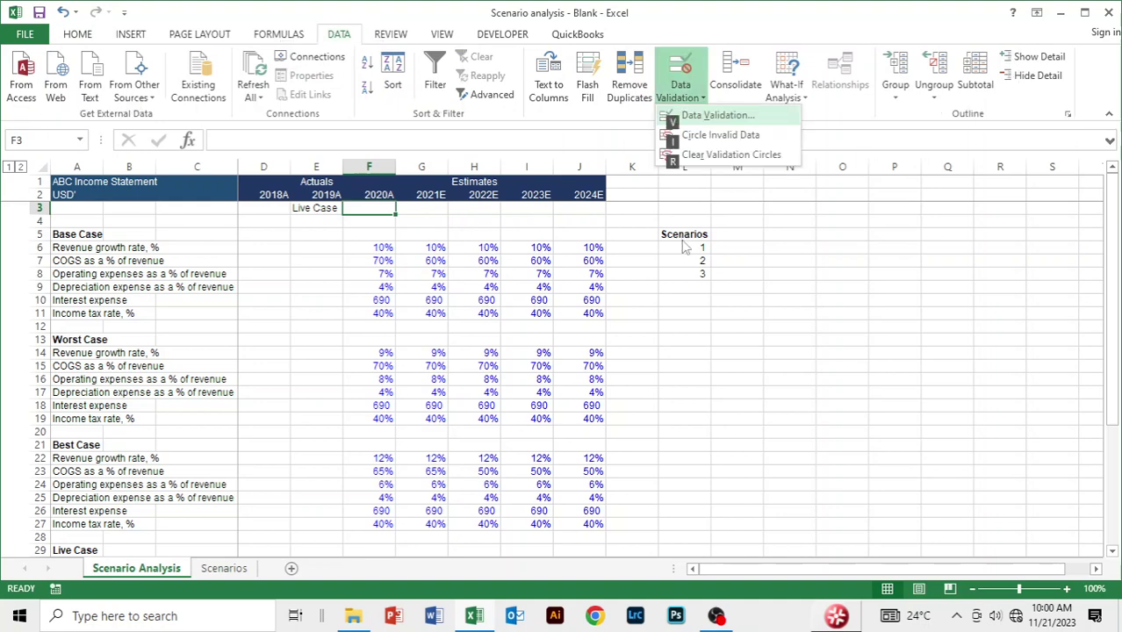
{"action": "key", "text": "v"}
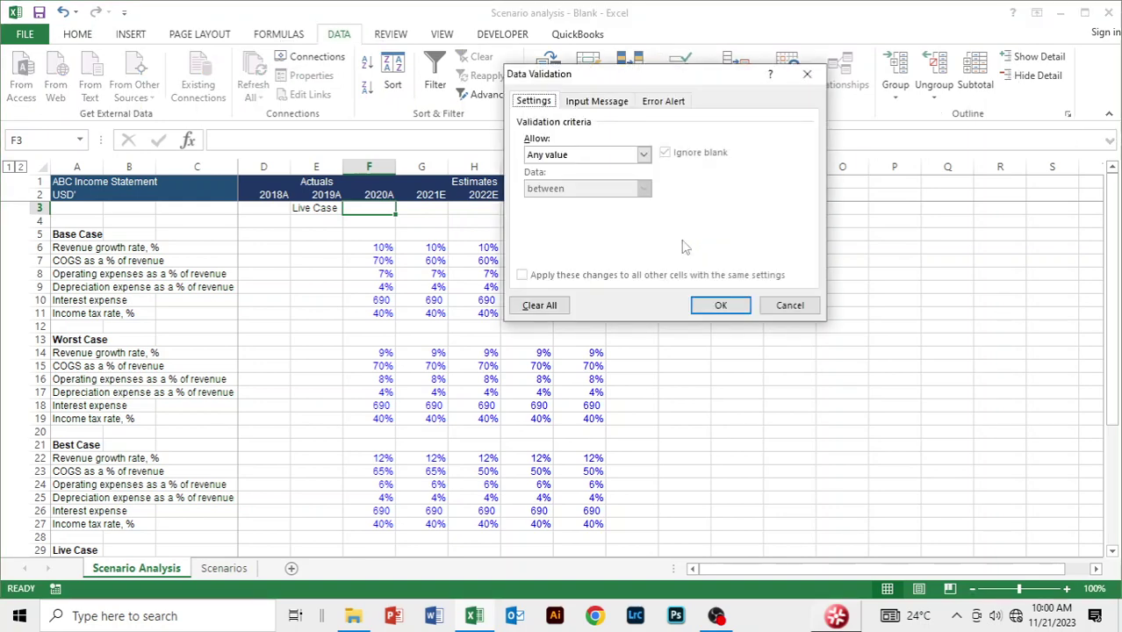
{"action": "left_click", "coordinate": [645, 156]}
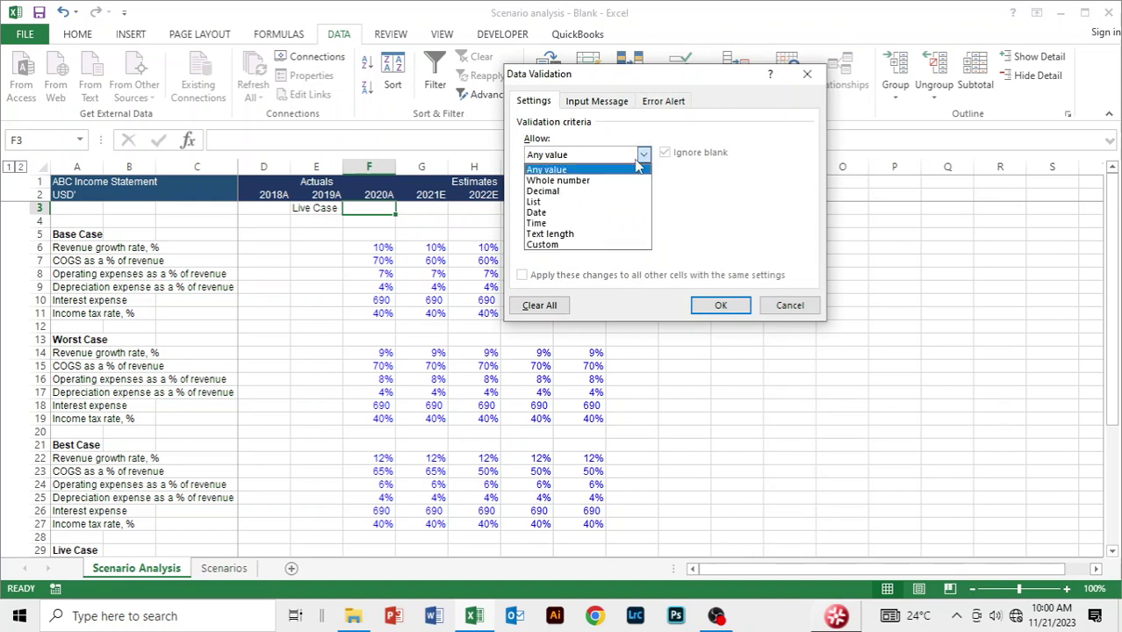
{"action": "left_click", "coordinate": [565, 202]}
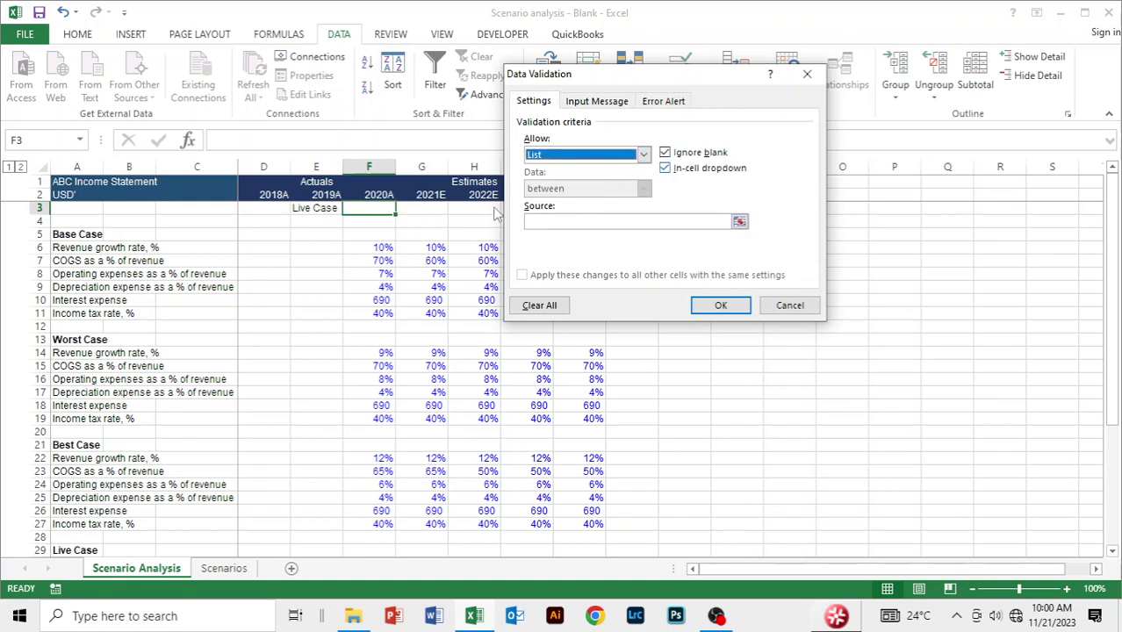
{"action": "left_click", "coordinate": [739, 222]}
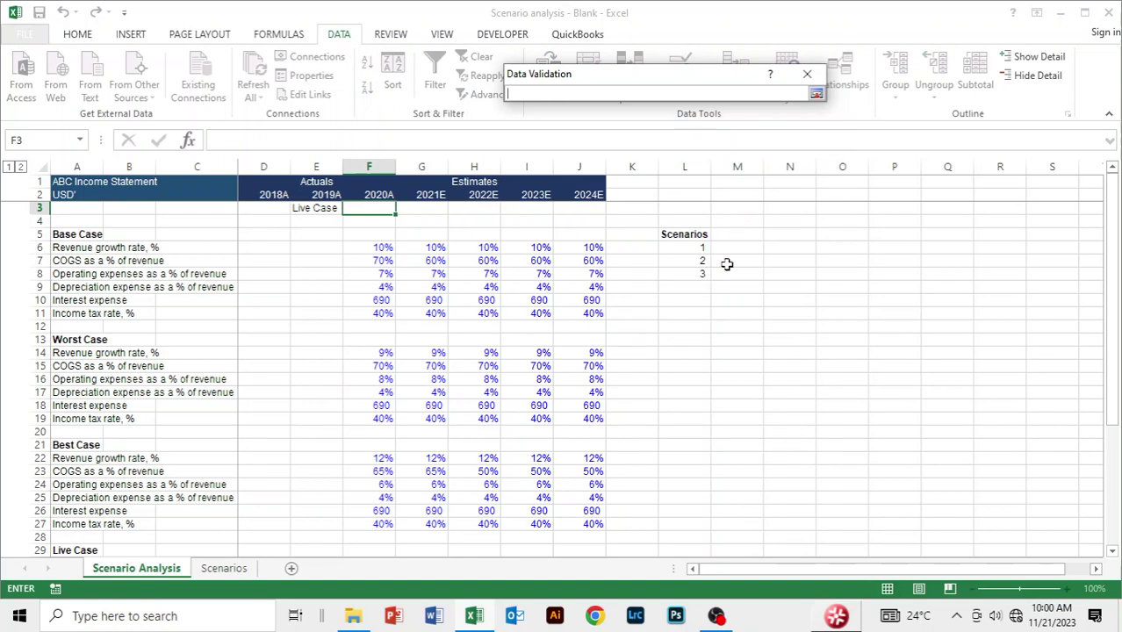
{"action": "left_click_drag", "start_coordinate": [695, 246], "coordinate": [698, 274]}
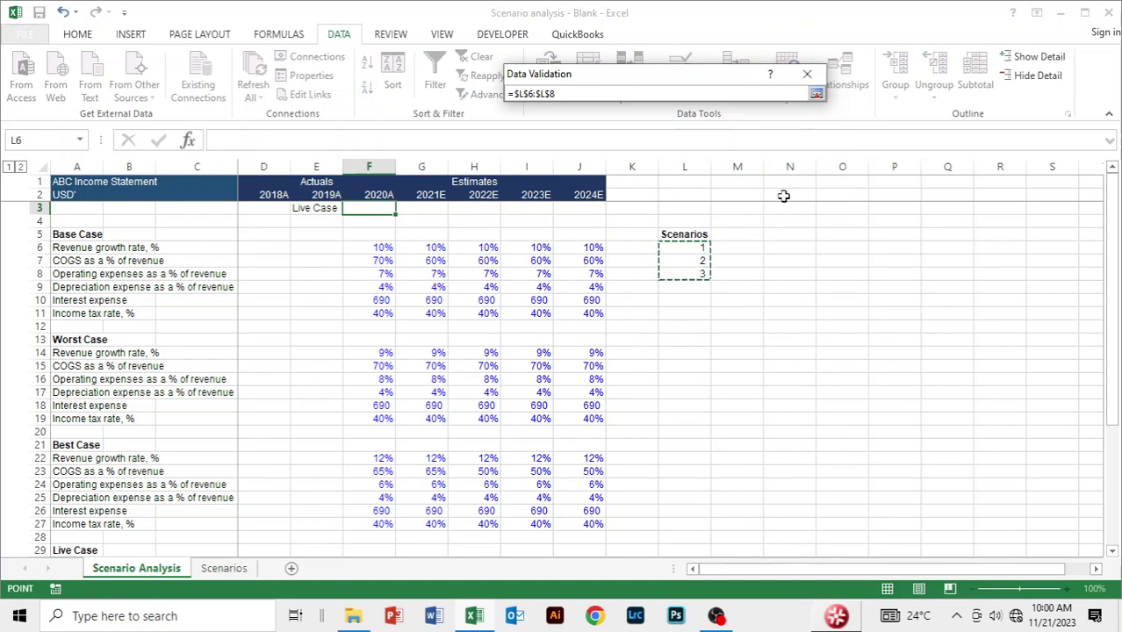
{"action": "left_click", "coordinate": [817, 93]}
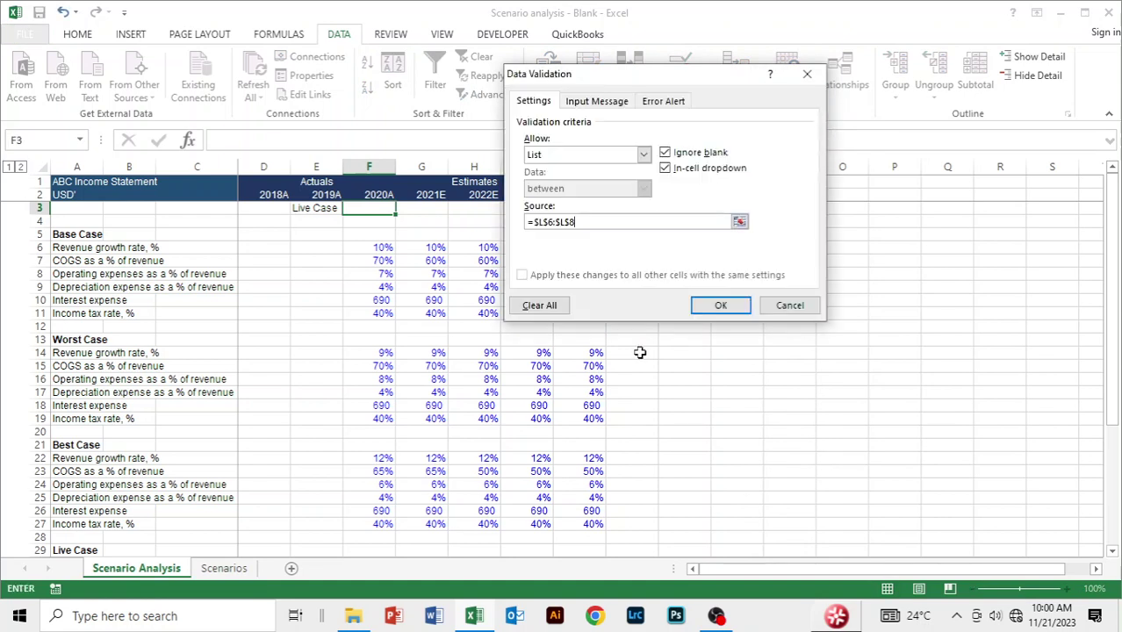
{"action": "left_click", "coordinate": [720, 305]}
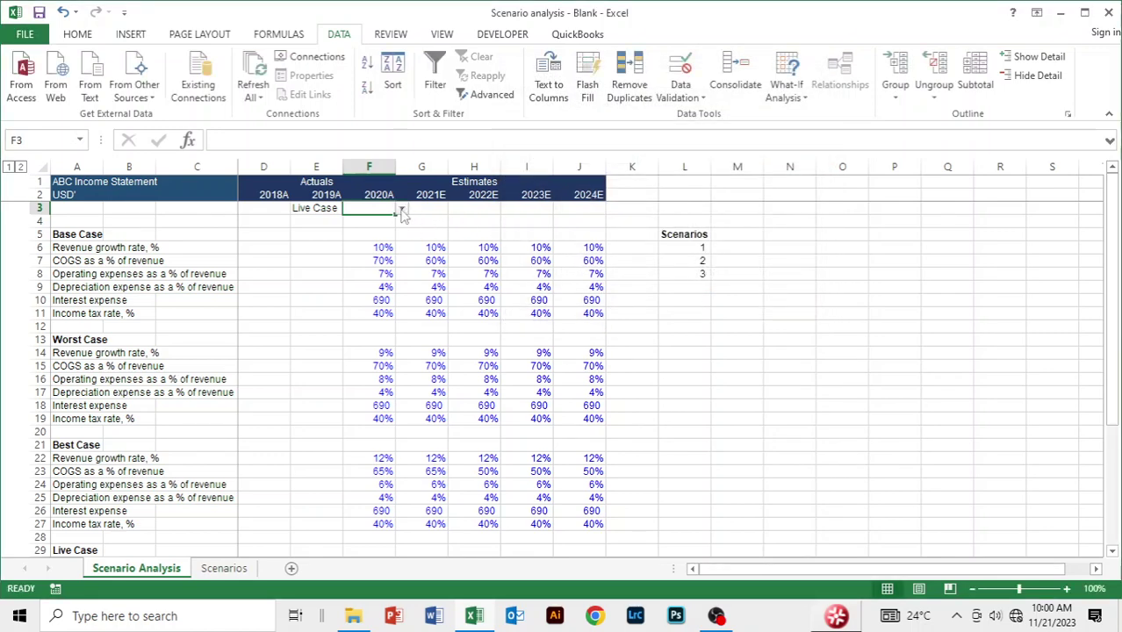
Step: Choose scenario 1 from the validation list in cell F3 beside the Live Case label
{"action": "left_click", "coordinate": [426, 209]}
{"action": "left_click", "coordinate": [367, 211]}
{"action": "left_click", "coordinate": [402, 210]}
{"action": "left_click", "coordinate": [369, 219]}
{"action": "left_click", "coordinate": [422, 210]}
{"action": "left_click", "coordinate": [379, 207]}
{"action": "scroll", "coordinate": [679, 273], "scroll_direction": "down", "scroll_amount": 2}
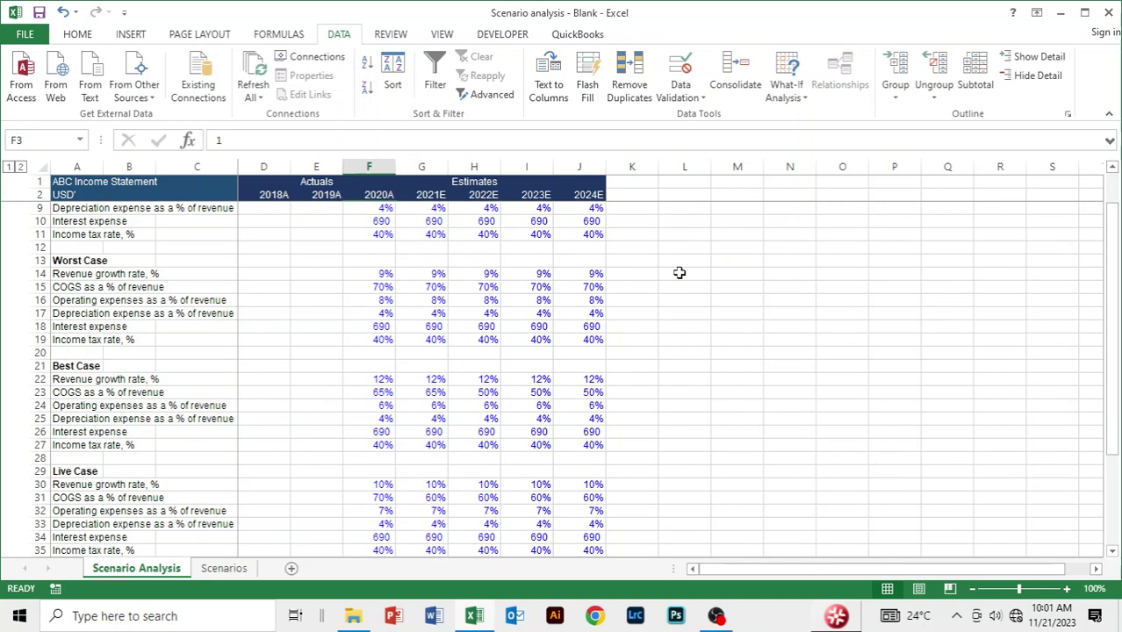
{"action": "scroll", "coordinate": [679, 273], "scroll_direction": "up", "scroll_amount": 2}
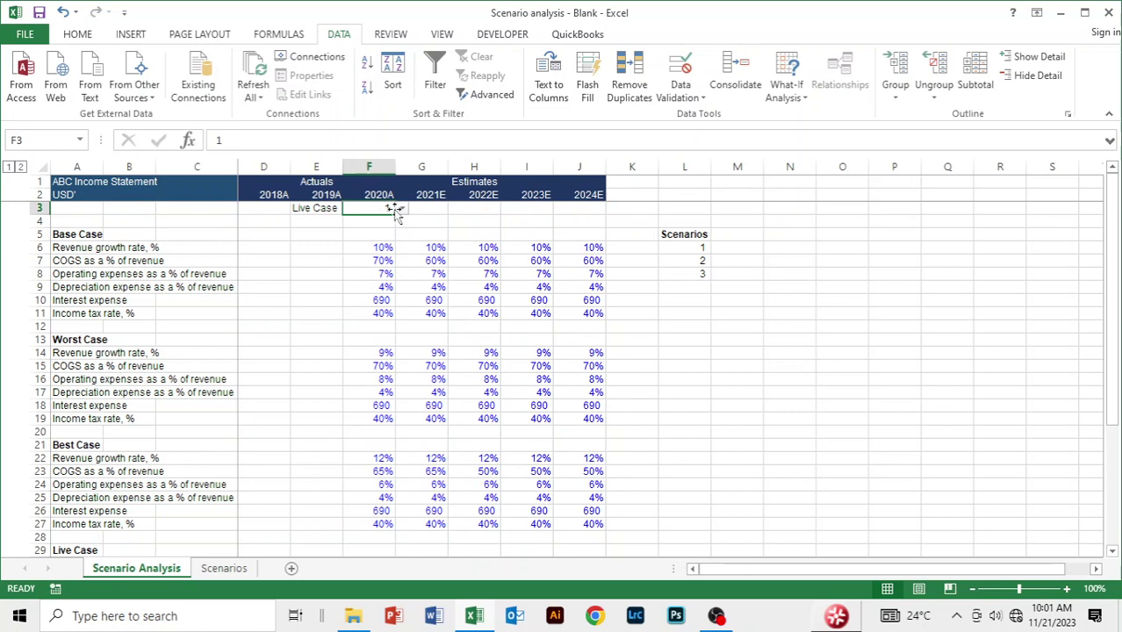
Step: Test the Live Case selector in F3 with scenarios 2 and 3, and return it to 1
{"action": "left_click_drag", "start_coordinate": [691, 248], "coordinate": [700, 272]}
{"action": "left_click", "coordinate": [373, 208]}
{"action": "left_click", "coordinate": [401, 209]}
{"action": "left_click", "coordinate": [395, 229]}
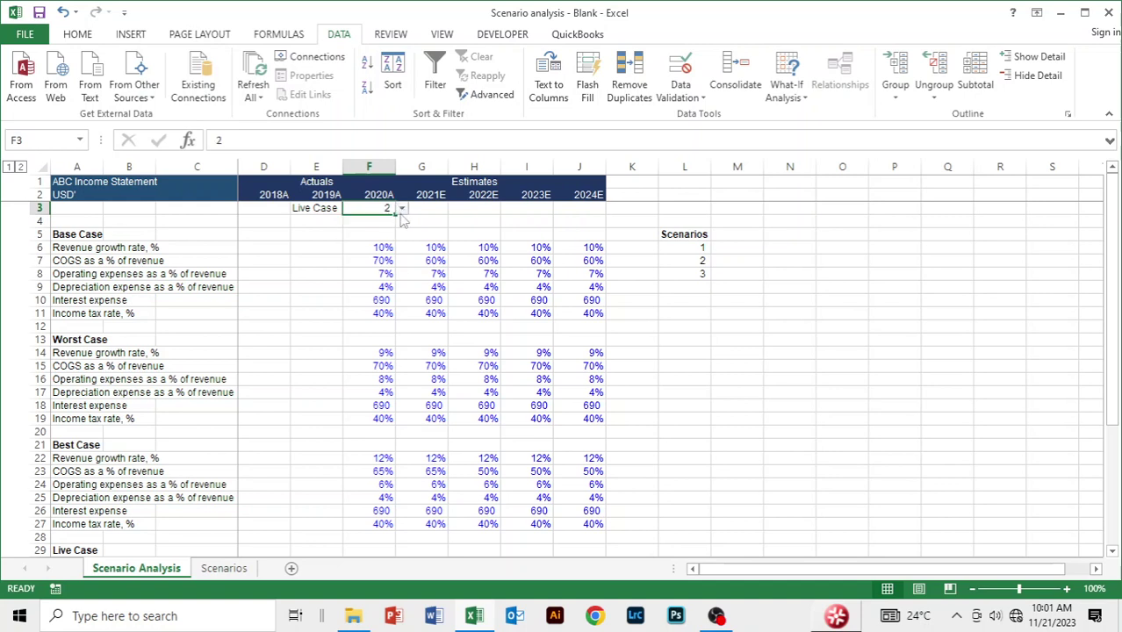
{"action": "left_click", "coordinate": [401, 210]}
{"action": "left_click", "coordinate": [387, 238]}
{"action": "left_click", "coordinate": [401, 209]}
{"action": "left_click", "coordinate": [391, 220]}
Step: Review the three scenario blocks against the Live Case block and the income statement below it
{"action": "scroll", "coordinate": [433, 218], "scroll_direction": "down", "scroll_amount": 7}
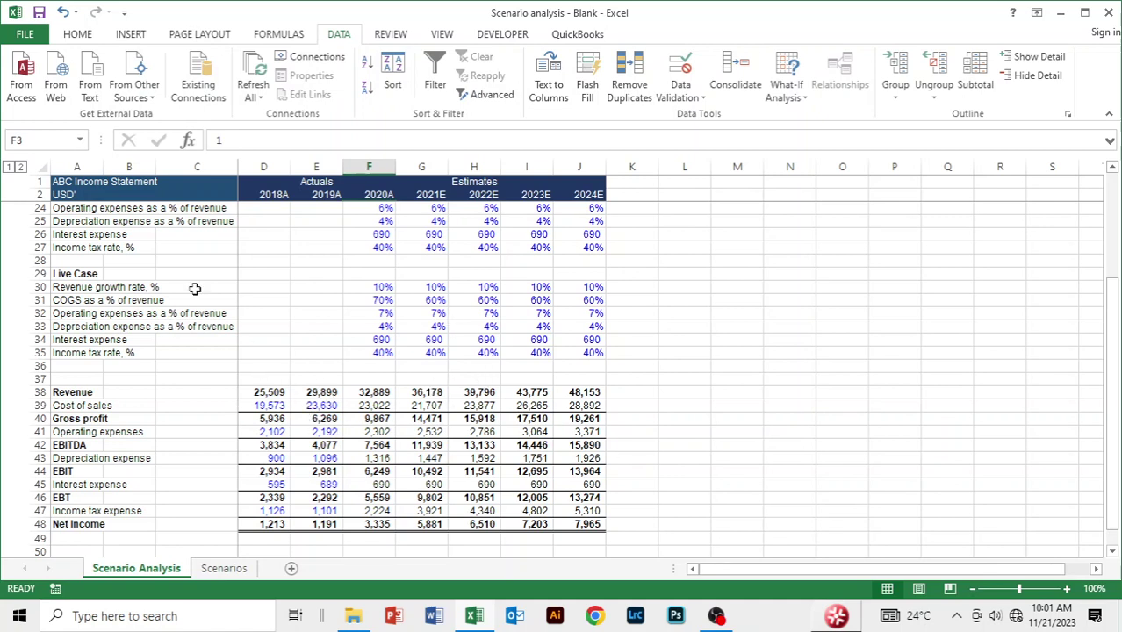
{"action": "scroll", "coordinate": [418, 353], "scroll_direction": "up", "scroll_amount": 7}
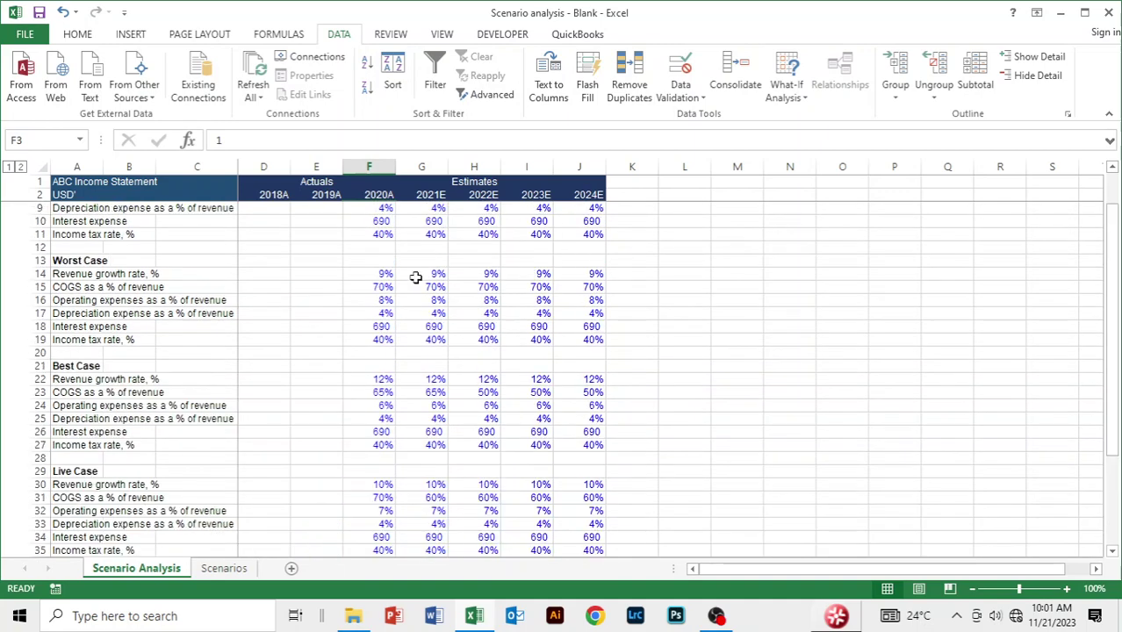
{"action": "scroll", "coordinate": [395, 206], "scroll_direction": "down", "scroll_amount": 1}
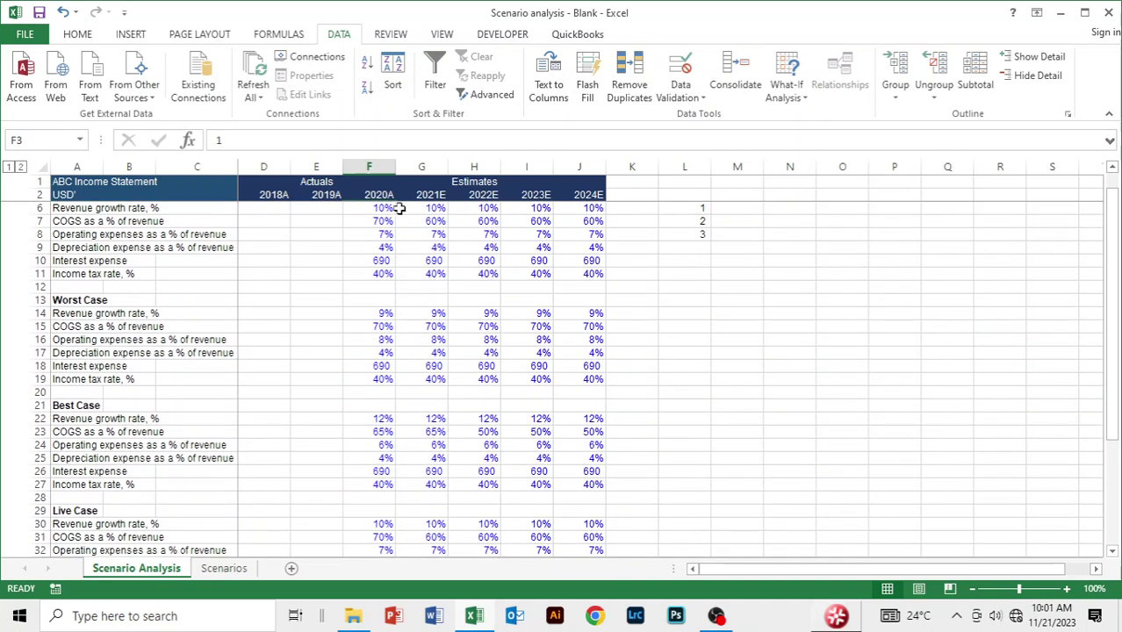
{"action": "scroll", "coordinate": [397, 228], "scroll_direction": "down", "scroll_amount": 2}
{"action": "scroll", "coordinate": [409, 250], "scroll_direction": "up", "scroll_amount": 3}
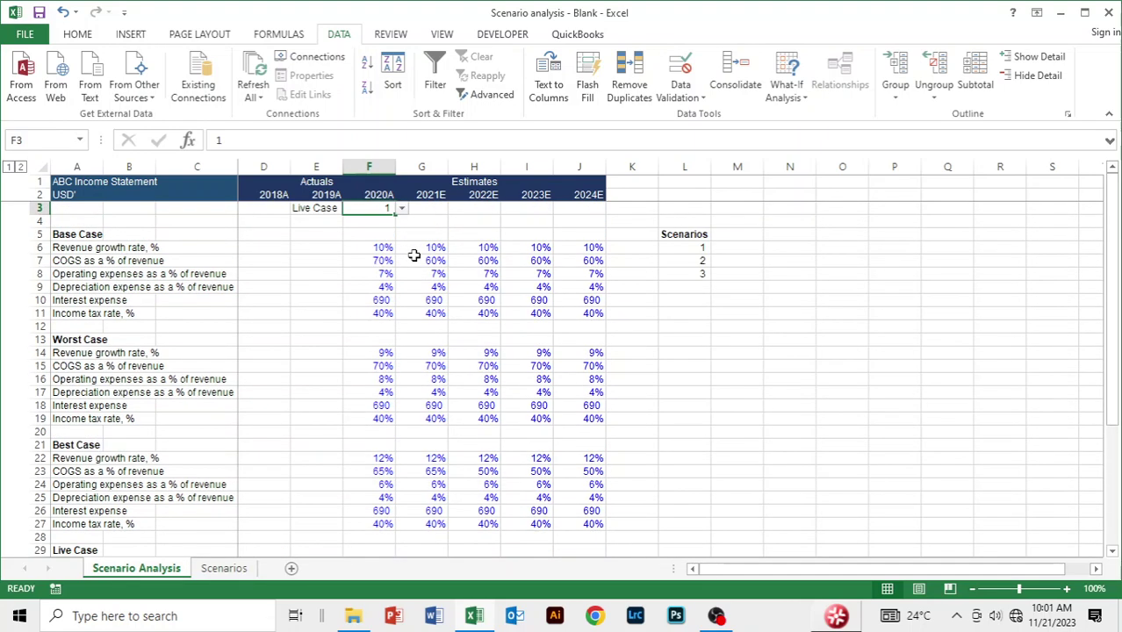
{"action": "scroll", "coordinate": [416, 256], "scroll_direction": "down", "scroll_amount": 7}
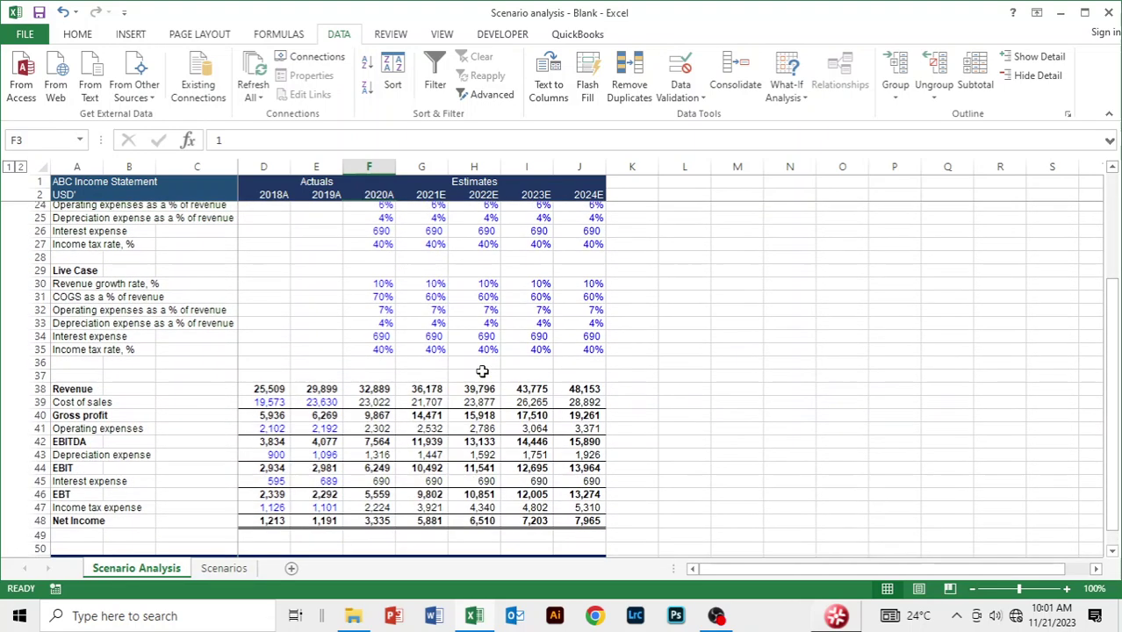
{"action": "left_click", "coordinate": [72, 274]}
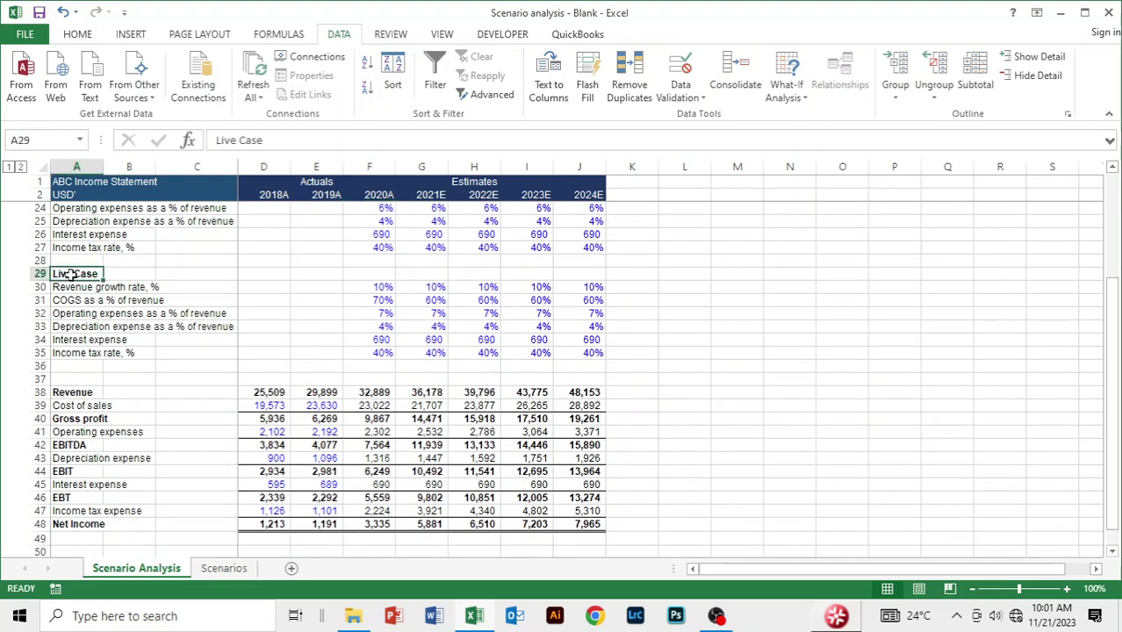
Step: Clear the hardcoded Live Case assumptions in F30:J35, from revenue growth rate to income tax rate
{"action": "left_click", "coordinate": [376, 286]}
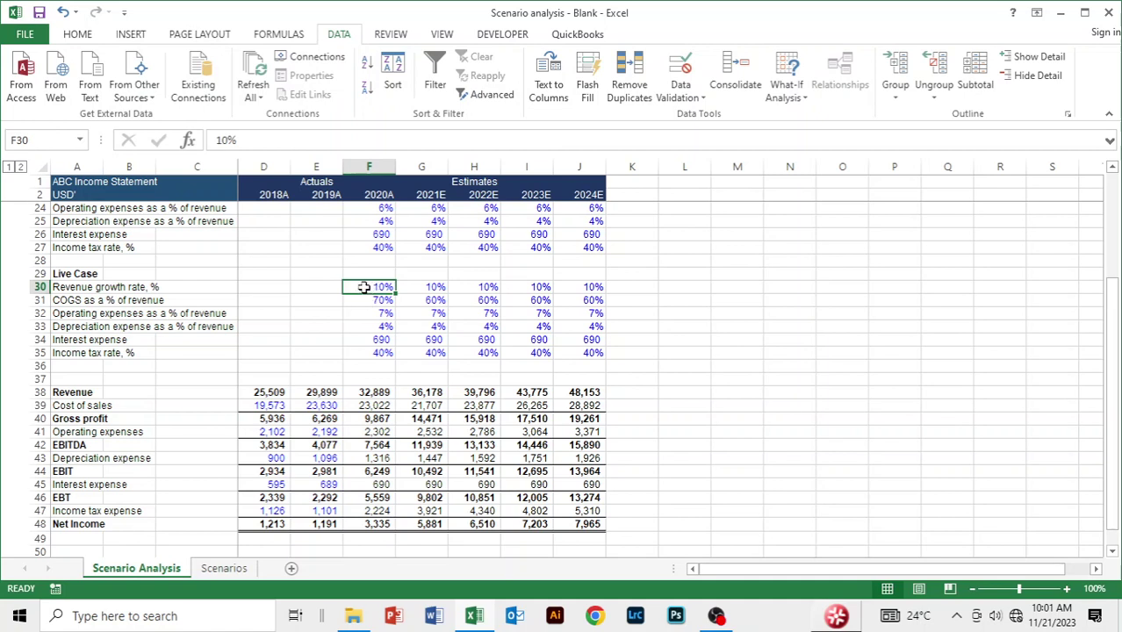
{"action": "left_click_drag", "start_coordinate": [363, 287], "coordinate": [566, 353]}
{"action": "key", "text": "Delete"}
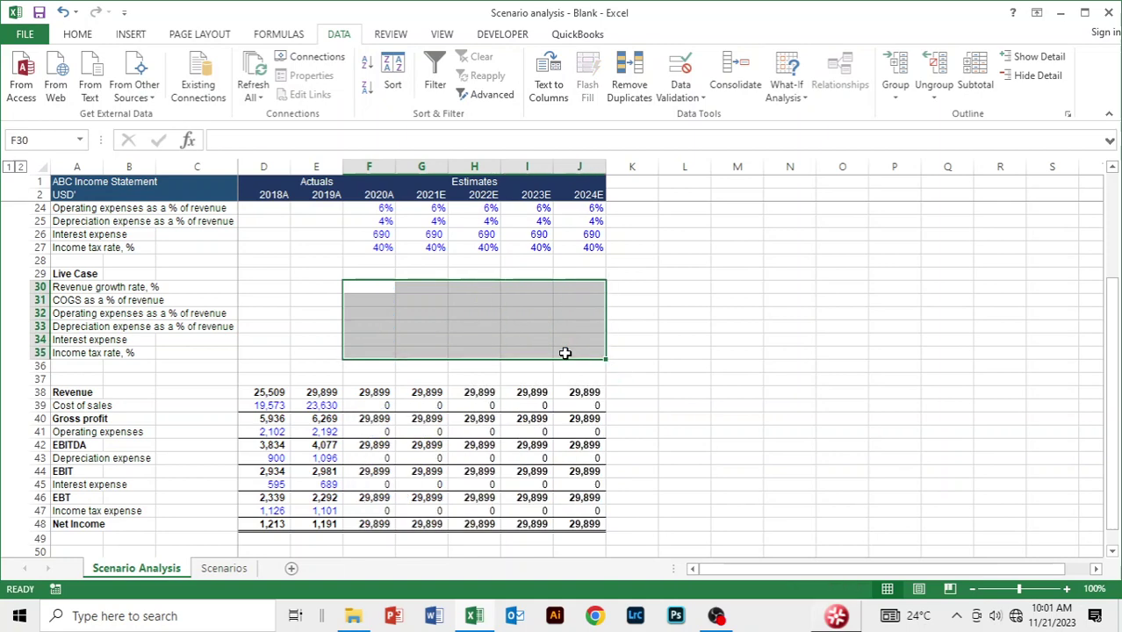
{"action": "left_click", "coordinate": [392, 330]}
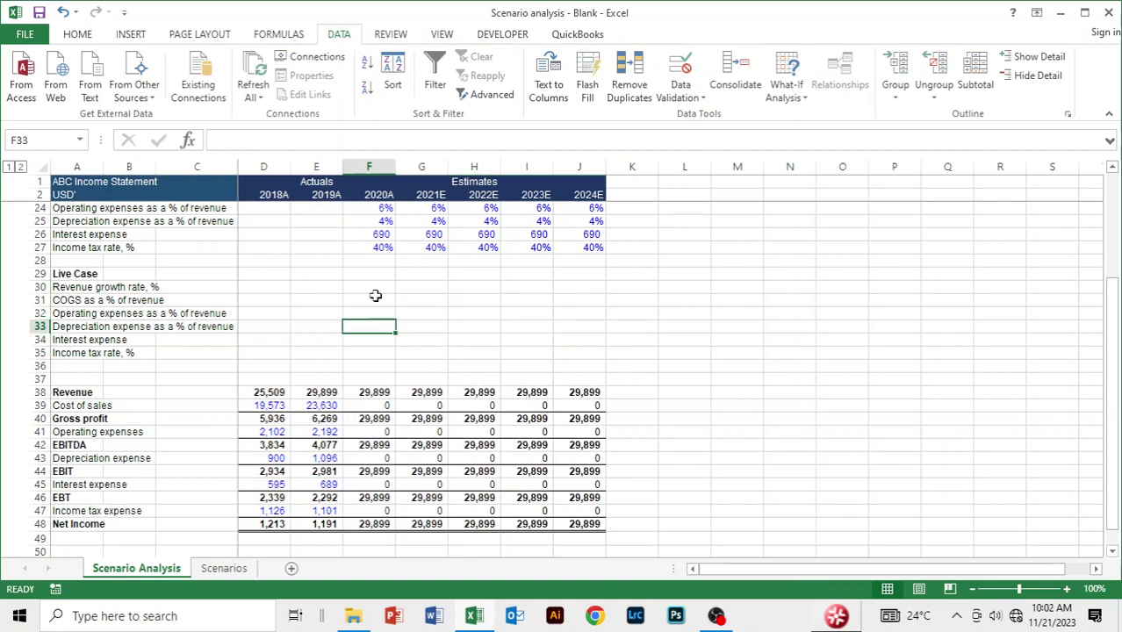
Step: Start a CHOOSE formula in F30 for the Live Case revenue growth rate, with absolute reference $F$3 as the index number
{"action": "left_click", "coordinate": [371, 284]}
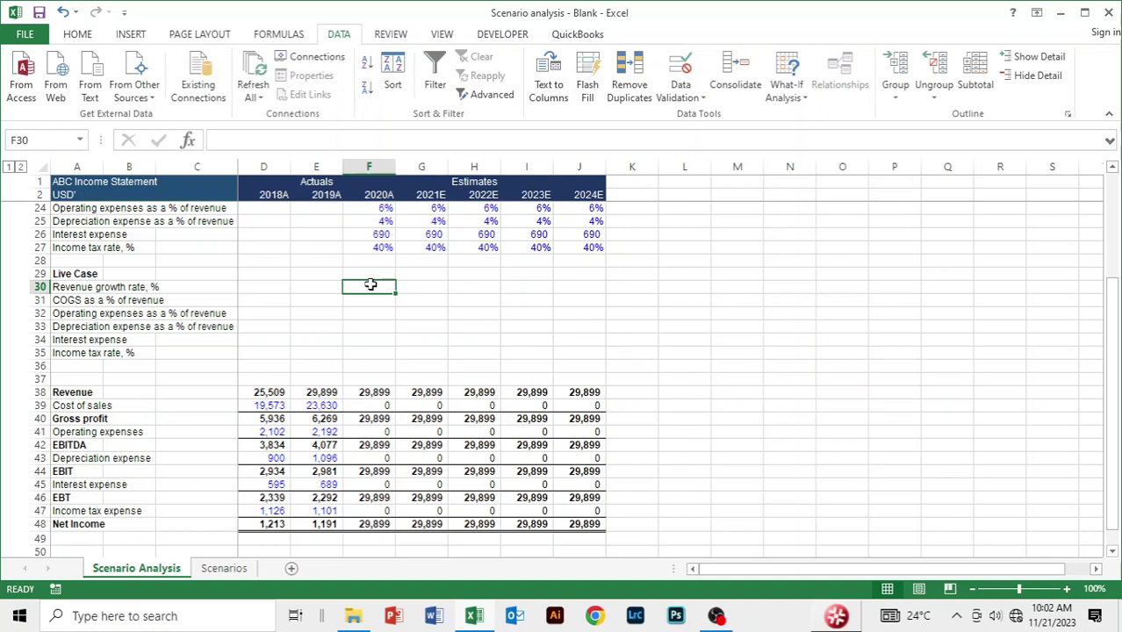
{"action": "type", "text": "="}
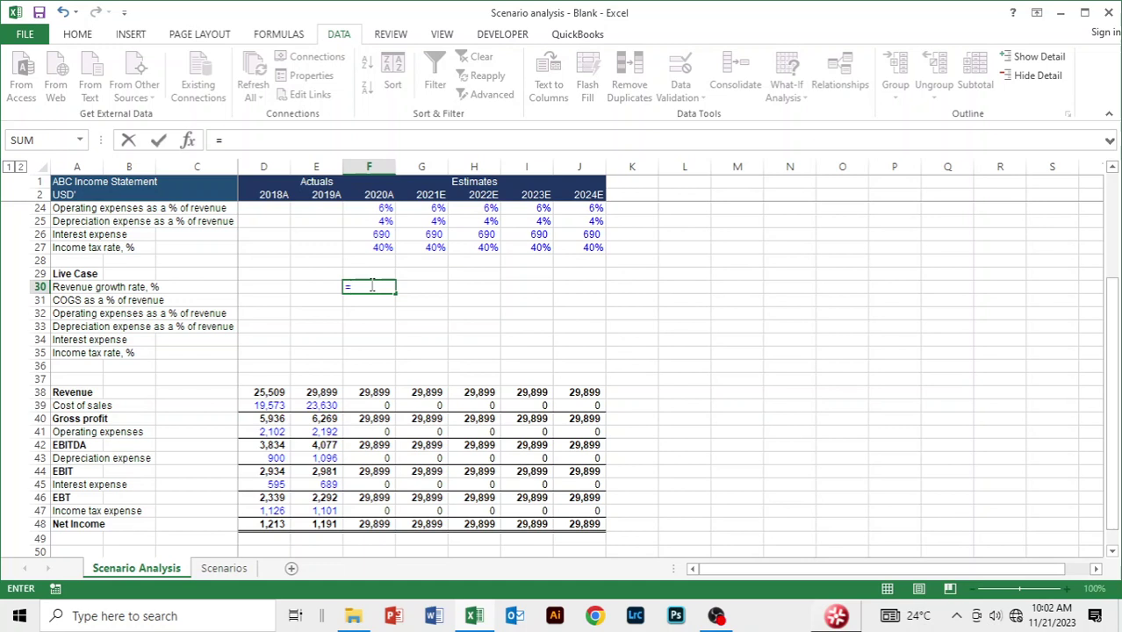
{"action": "type", "text": "ch"}
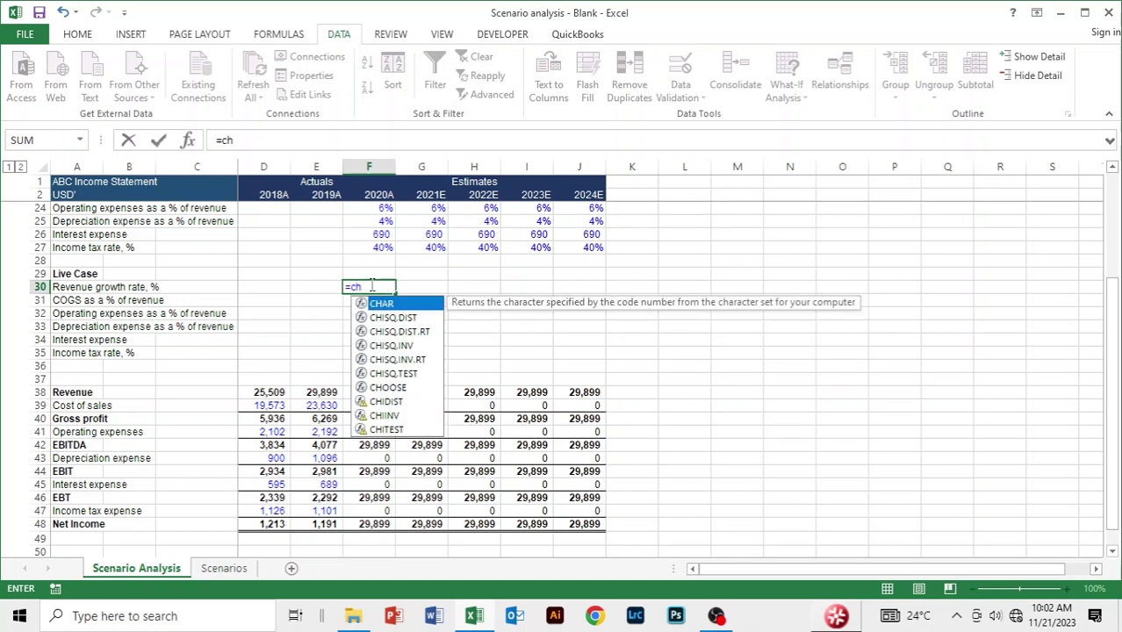
{"action": "type", "text": "oose"}
{"action": "key", "text": "Tab"}
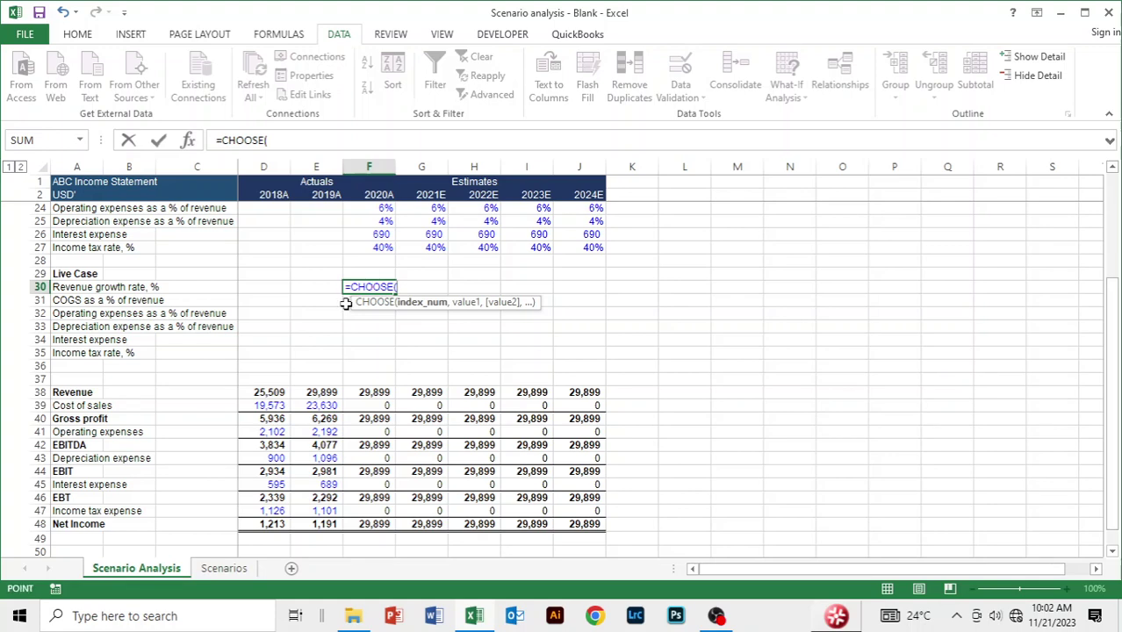
{"action": "key", "text": "Up"}
{"action": "key", "text": "Up"}
{"action": "key", "text": "Up"}
{"action": "key", "text": "Up"}
{"action": "key", "text": "Up"}
{"action": "key", "text": "Up"}
{"action": "key", "text": "Up"}
{"action": "key", "text": "Up"}
{"action": "key", "text": "Up"}
{"action": "key", "text": "Up"}
{"action": "key", "text": "Up"}
{"action": "key", "text": "Up"}
{"action": "key", "text": "Up"}
{"action": "key", "text": "Up"}
{"action": "key", "text": "Up"}
{"action": "key", "text": "Up"}
{"action": "key", "text": "Up"}
{"action": "key", "text": "Up"}
{"action": "key", "text": "Up"}
{"action": "key", "text": "Up"}
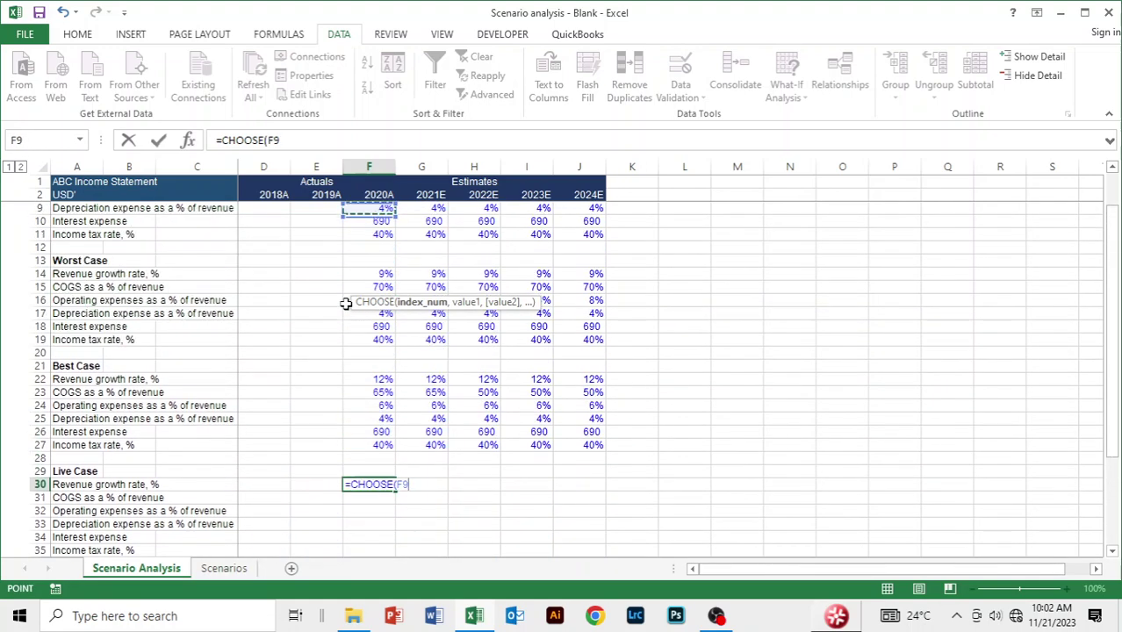
{"action": "key", "text": "Up"}
{"action": "key", "text": "Up"}
{"action": "key", "text": "Up"}
{"action": "key", "text": "Up"}
{"action": "key", "text": "Up"}
{"action": "key", "text": "Up"}
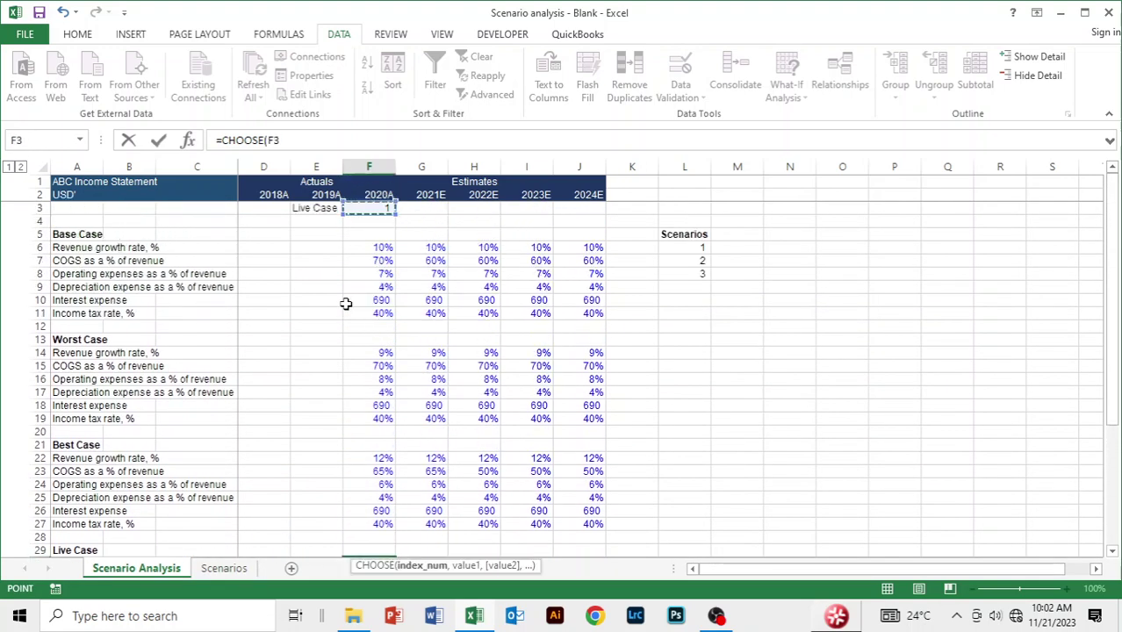
{"action": "key", "text": "F4"}
{"action": "type", "text": ","}
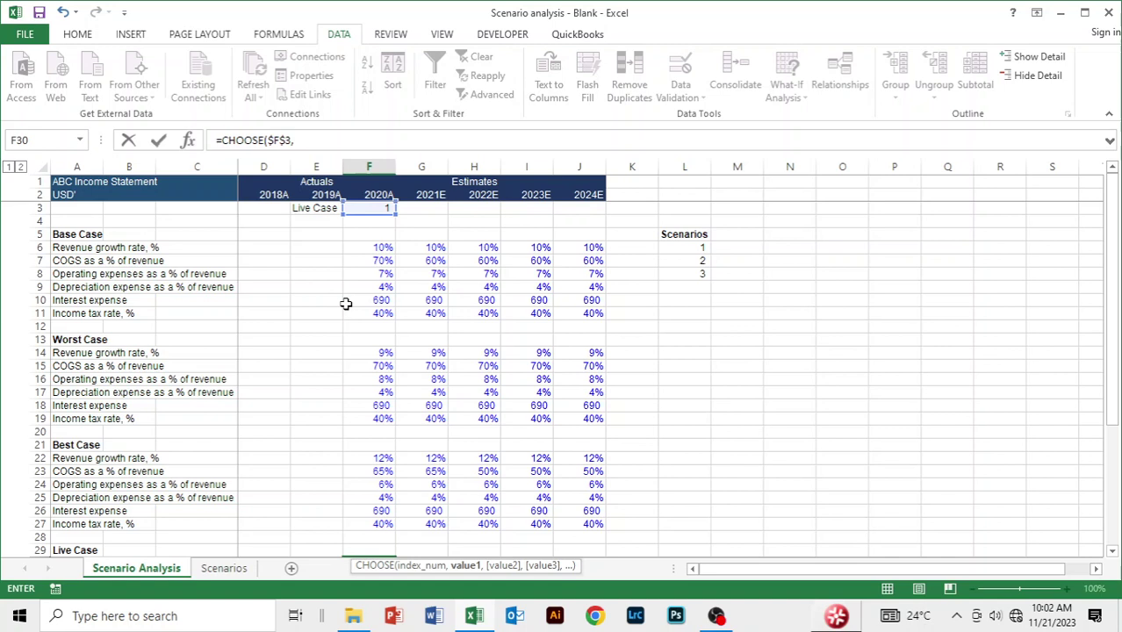
Step: Complete the F30 CHOOSE formula with the base, worst and best case growth rates F6, F14 and F22 as its values
{"action": "left_click", "coordinate": [368, 248]}
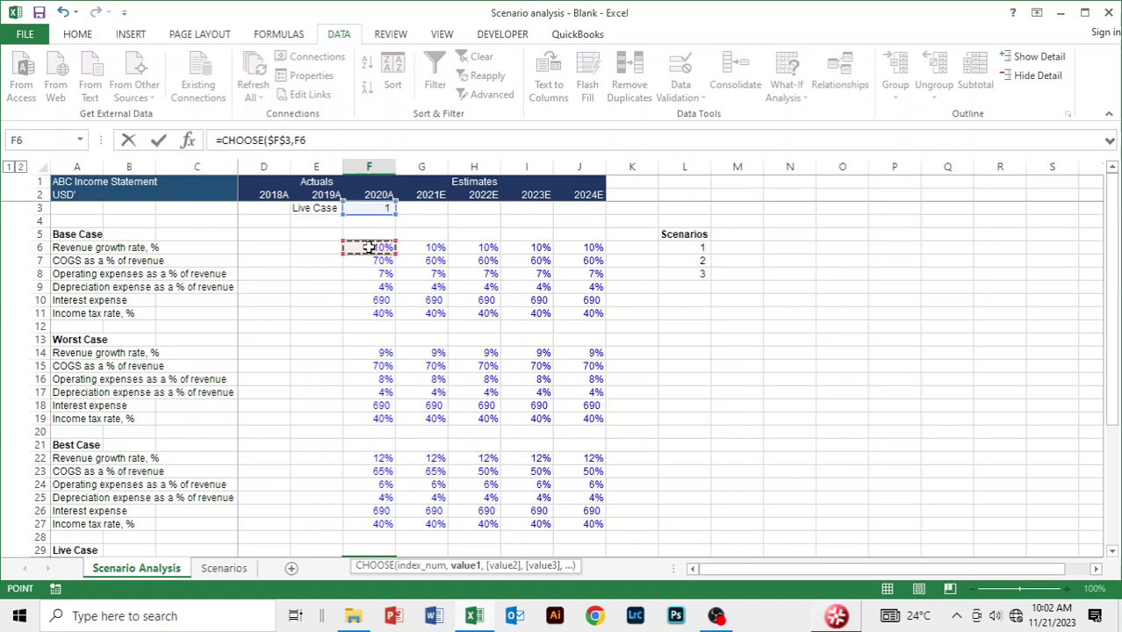
{"action": "type", "text": ","}
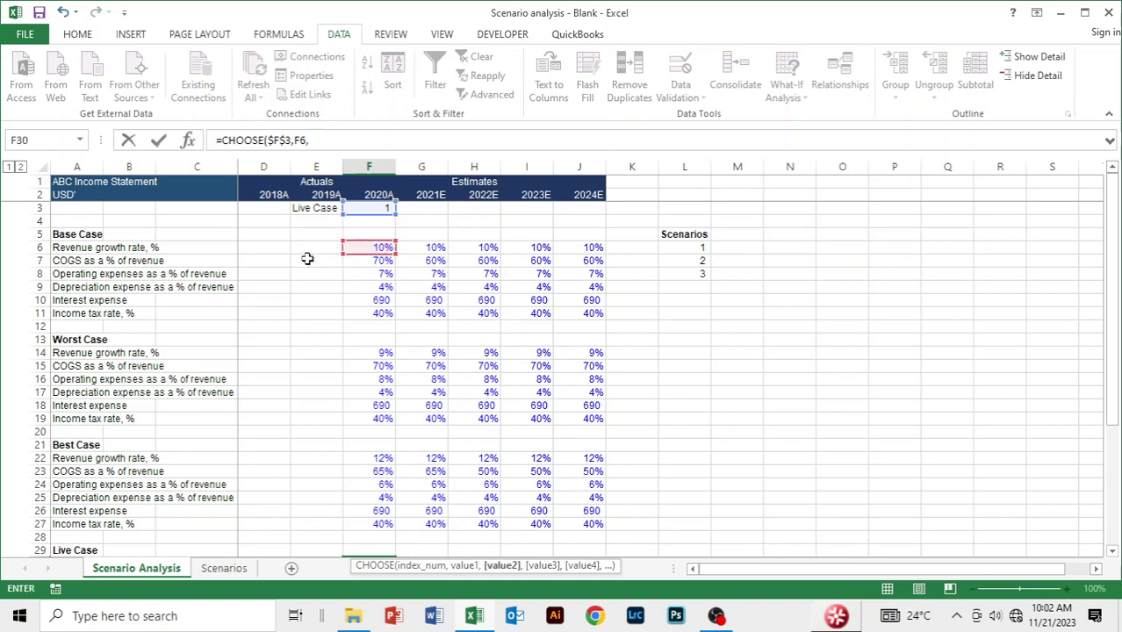
{"action": "left_click", "coordinate": [382, 355]}
{"action": "type", "text": ","}
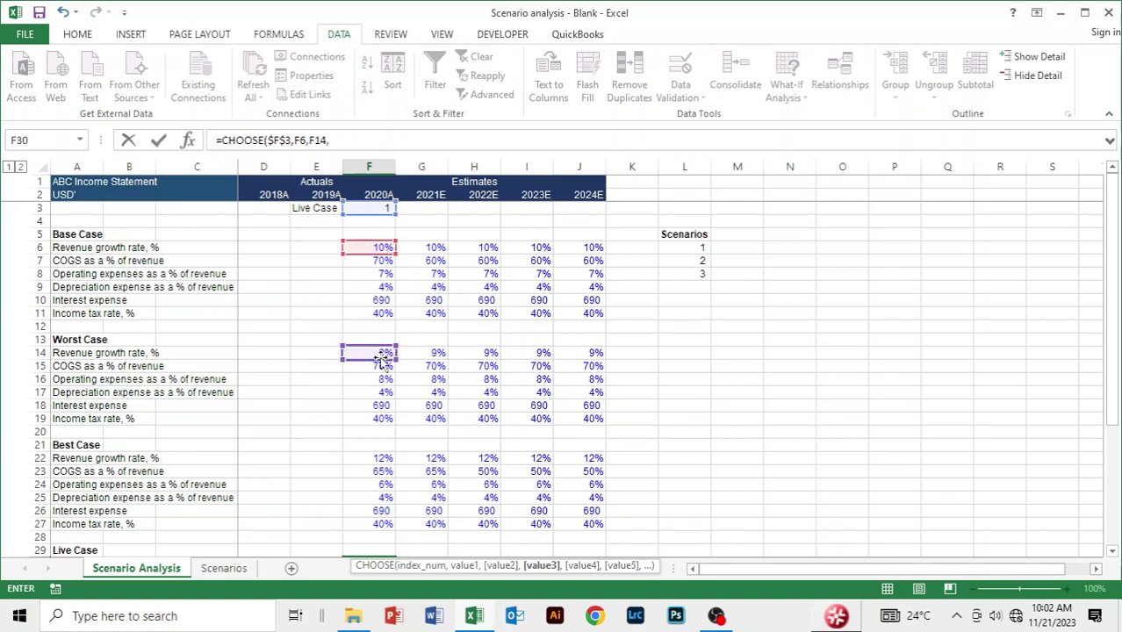
{"action": "scroll", "coordinate": [421, 349], "scroll_direction": "down", "scroll_amount": 3}
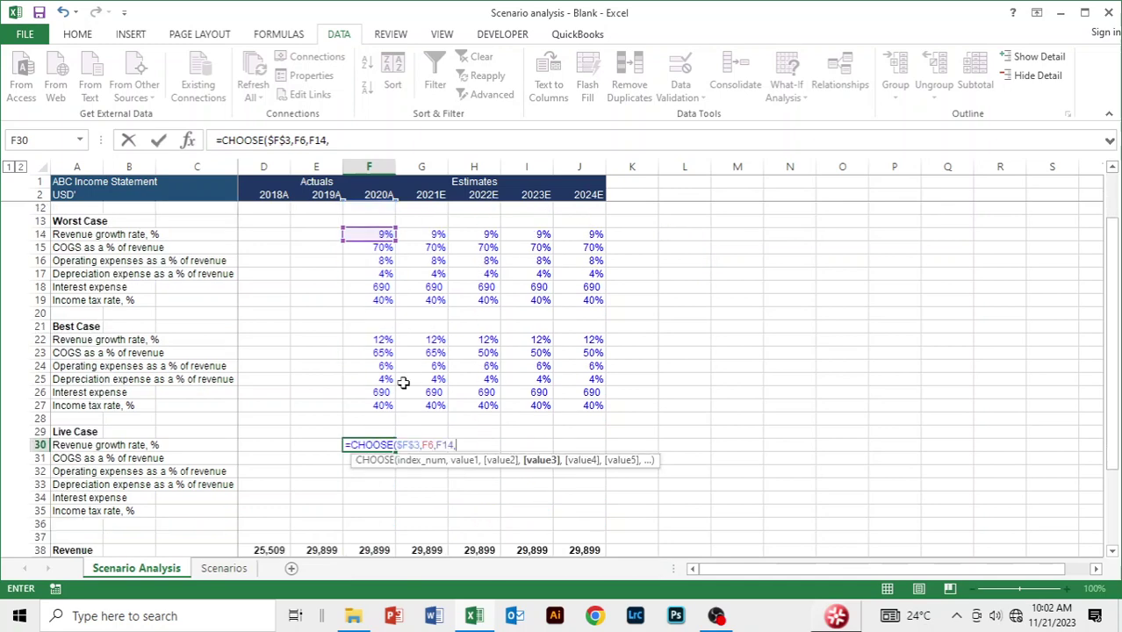
{"action": "left_click", "coordinate": [371, 339]}
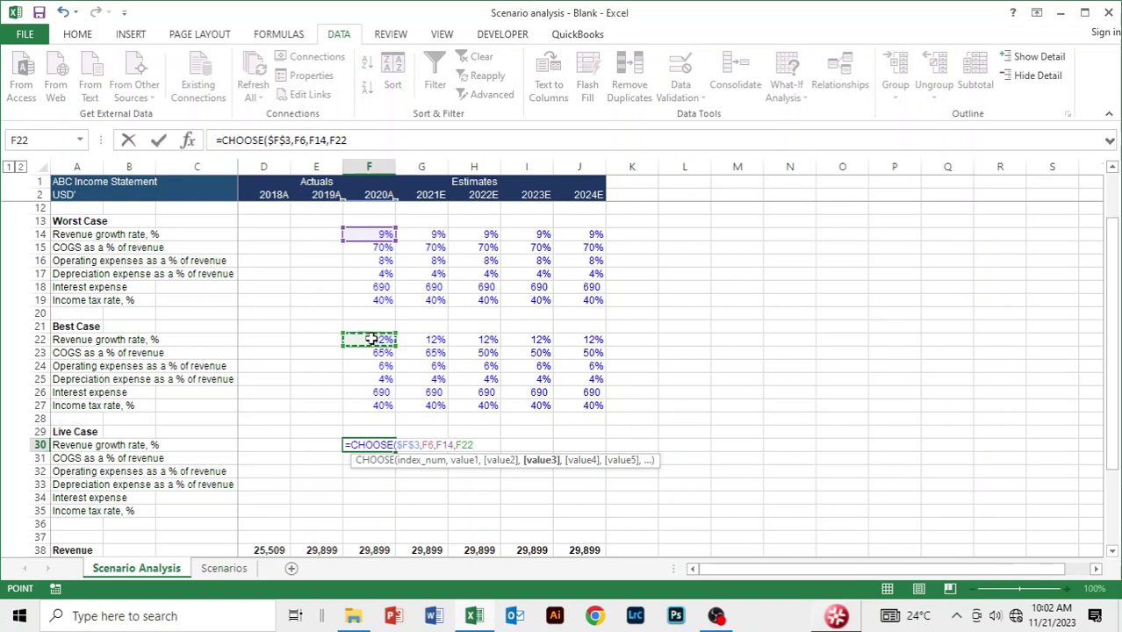
{"action": "type", "text": ")"}
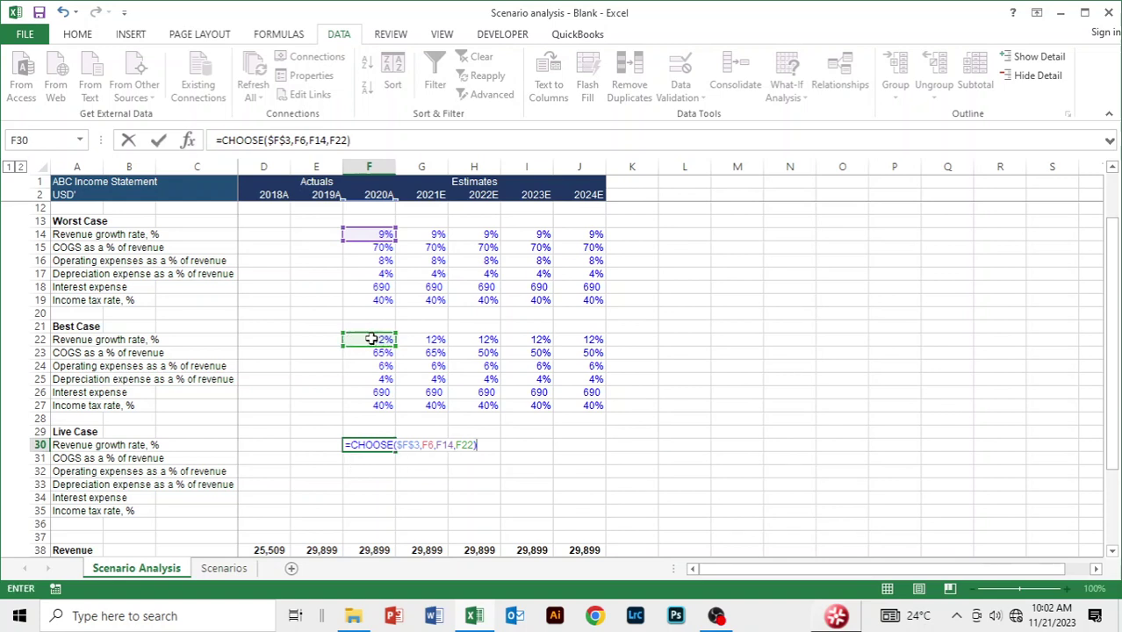
{"action": "key", "text": "Return"}
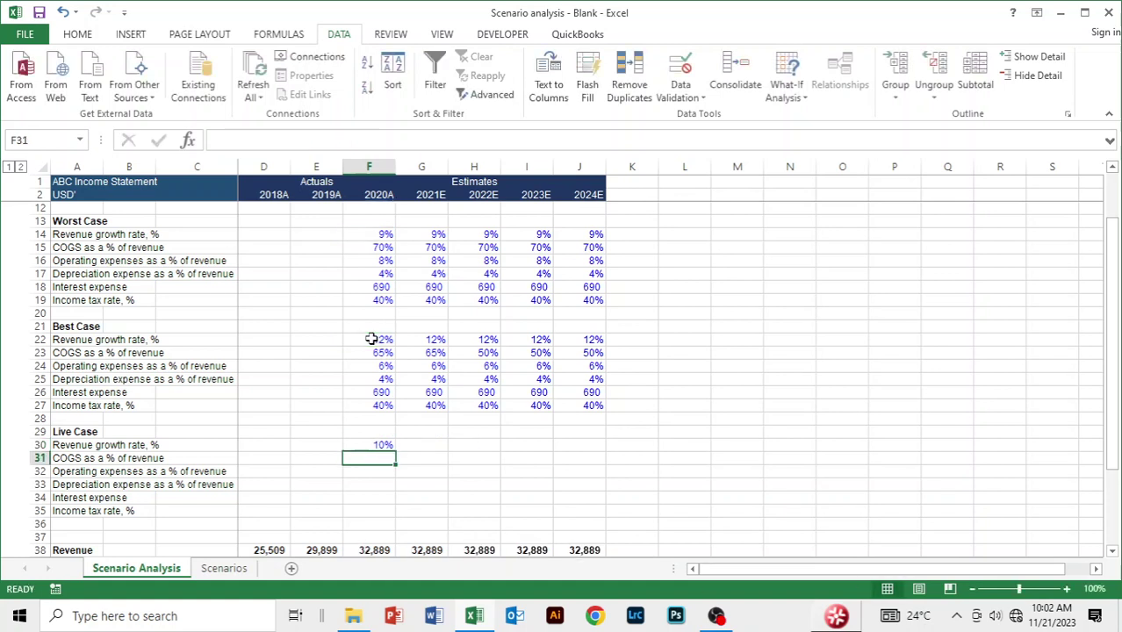
Step: Fill the Live Case revenue growth formula from F30 across to J30
{"action": "key", "text": "Up"}
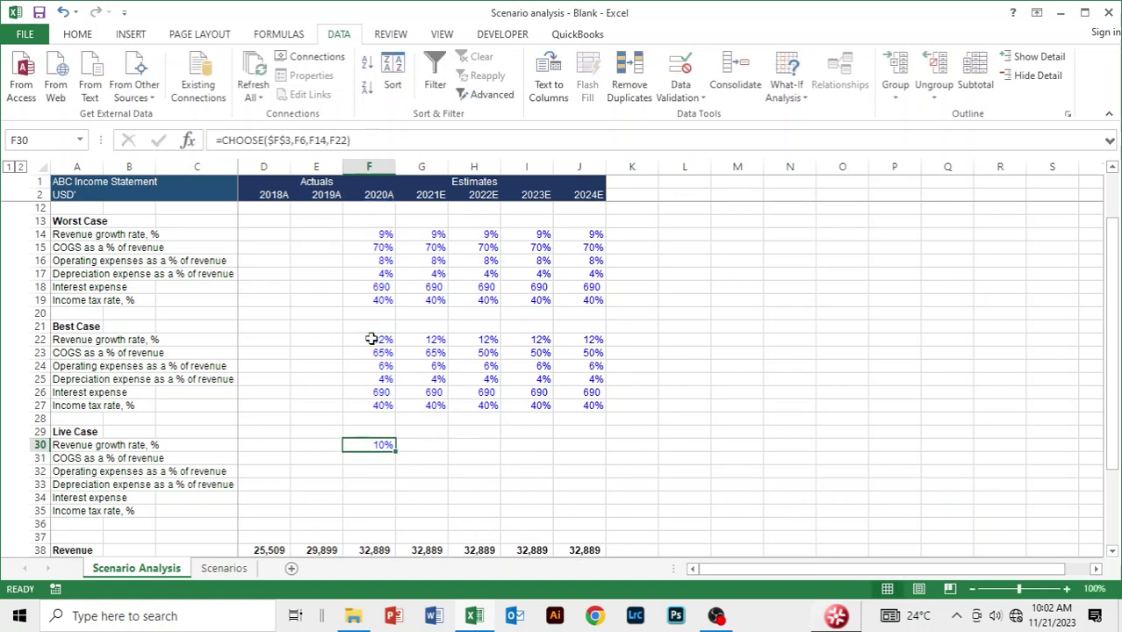
{"action": "key", "text": "shift+Right"}
{"action": "key", "text": "shift+Right"}
{"action": "key", "text": "shift+Right"}
{"action": "key", "text": "shift+Right"}
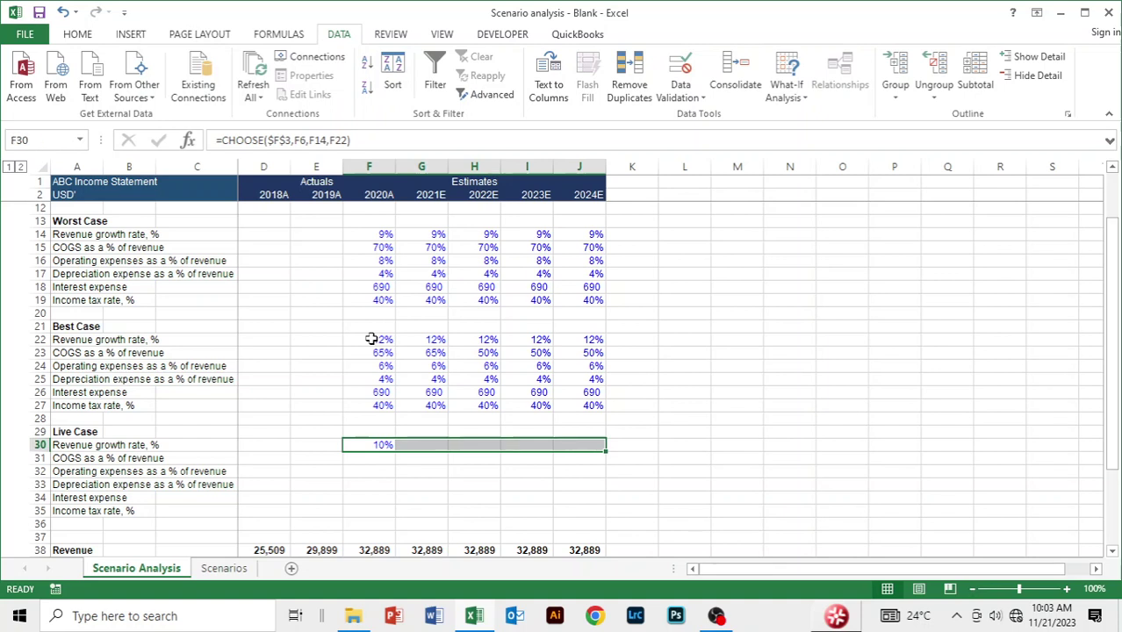
{"action": "key", "text": "ctrl+r"}
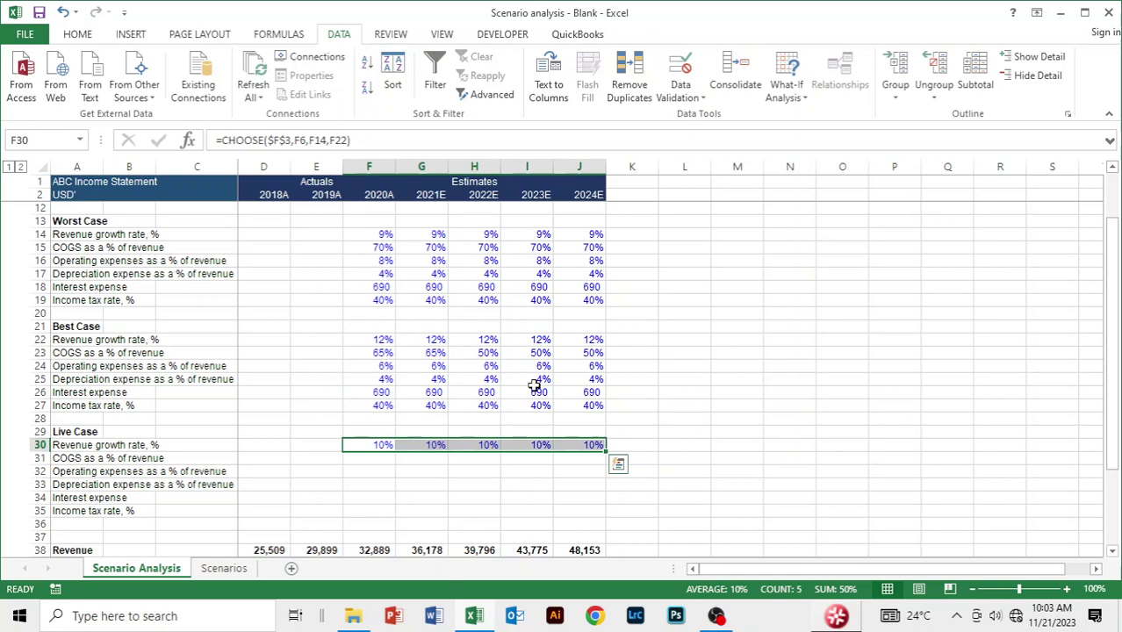
Step: Compare the Live Case revenue growth row with the Base Case rates and the projected revenue in the income statement
{"action": "scroll", "coordinate": [531, 387], "scroll_direction": "down", "scroll_amount": 2}
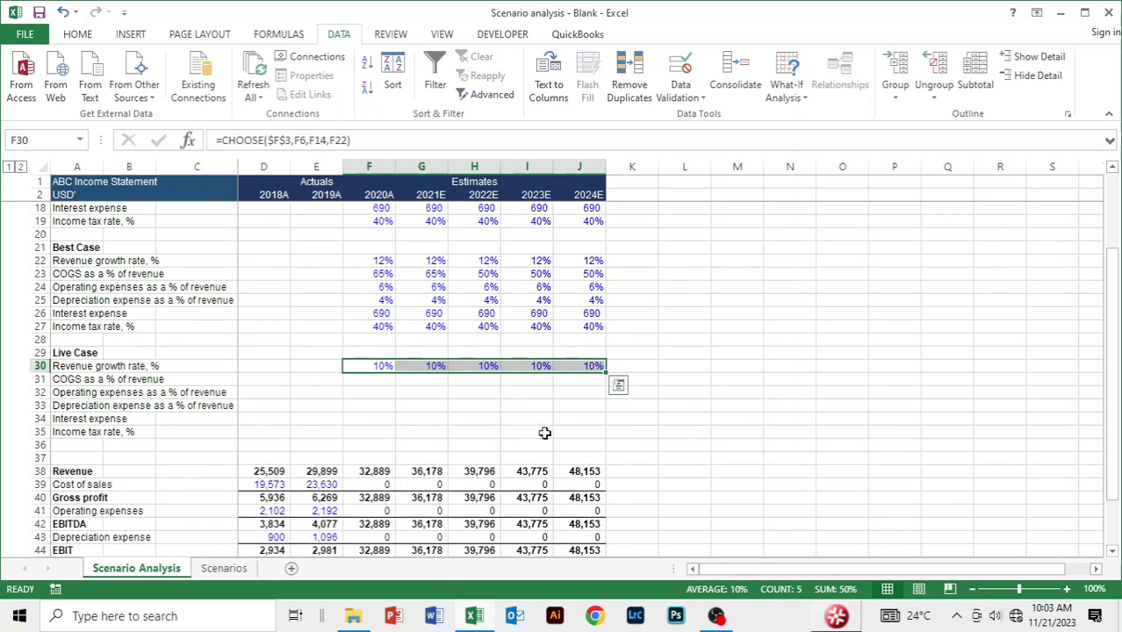
{"action": "scroll", "coordinate": [544, 431], "scroll_direction": "up", "scroll_amount": 5}
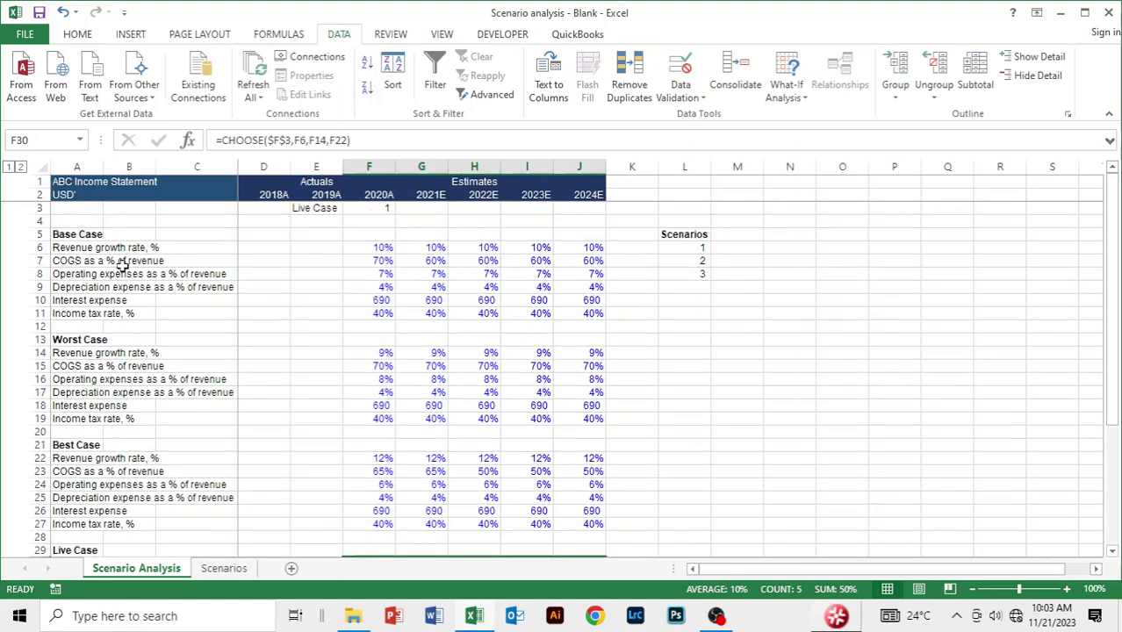
{"action": "scroll", "coordinate": [714, 373], "scroll_direction": "down", "scroll_amount": 4}
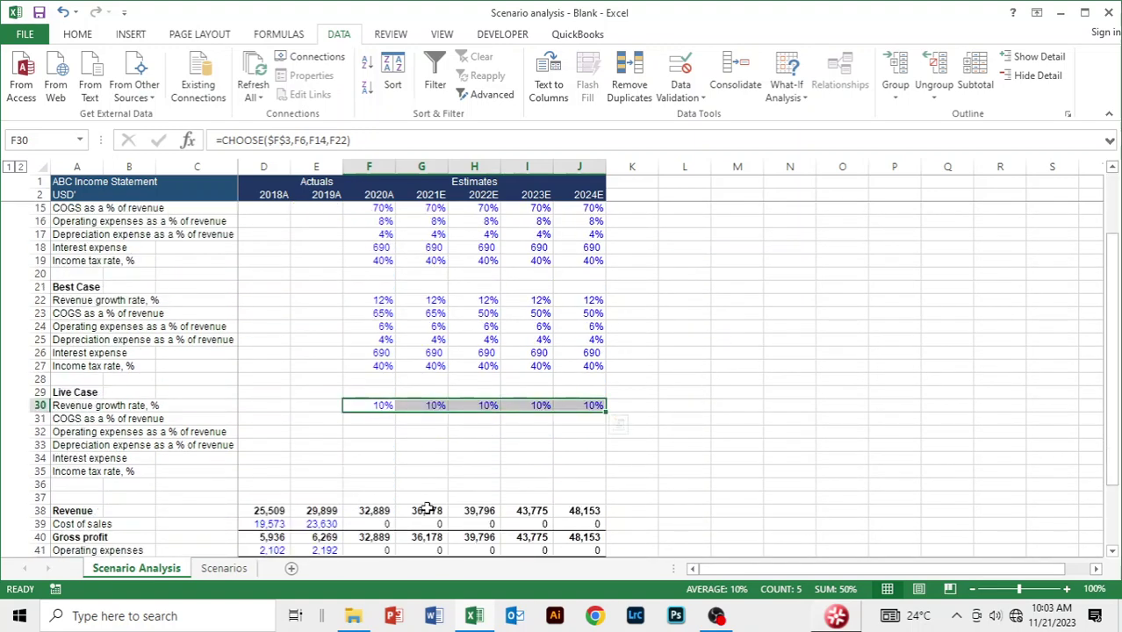
{"action": "scroll", "coordinate": [409, 408], "scroll_direction": "up", "scroll_amount": 4}
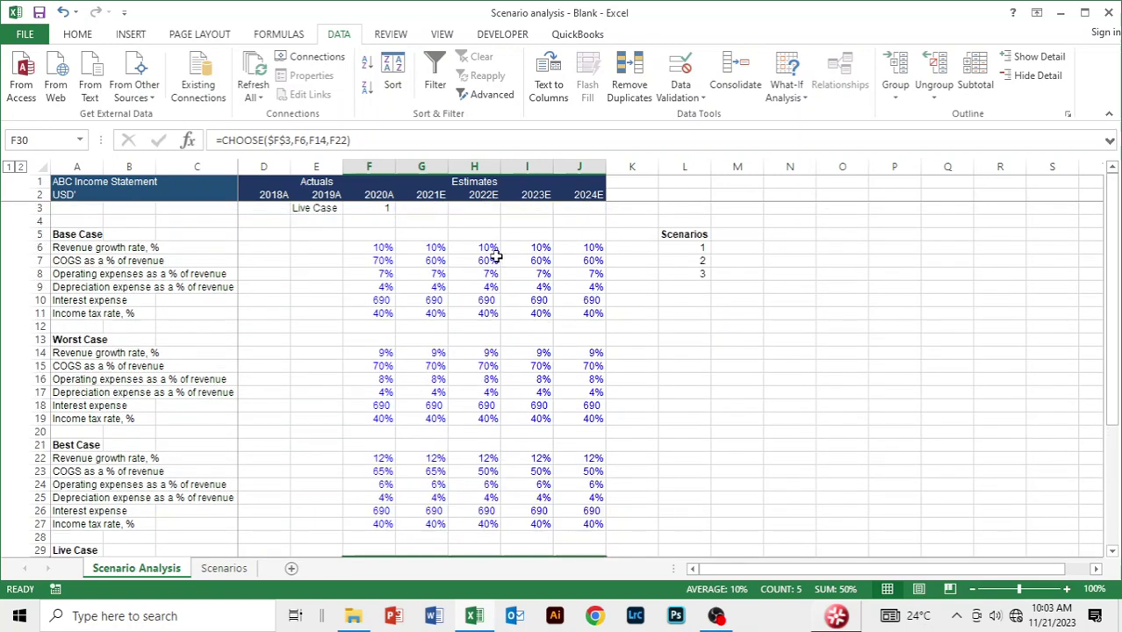
{"action": "scroll", "coordinate": [812, 348], "scroll_direction": "down", "scroll_amount": 1}
{"action": "scroll", "coordinate": [813, 348], "scroll_direction": "down", "scroll_amount": 4}
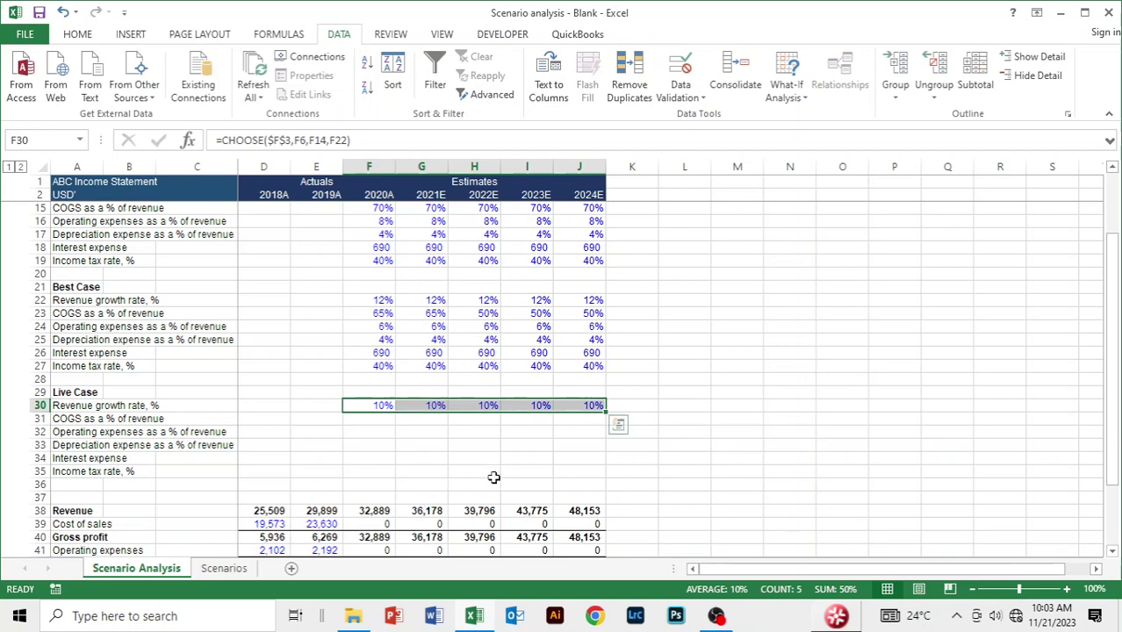
{"action": "scroll", "coordinate": [615, 452], "scroll_direction": "up", "scroll_amount": 4}
{"action": "scroll", "coordinate": [610, 528], "scroll_direction": "down", "scroll_amount": 3}
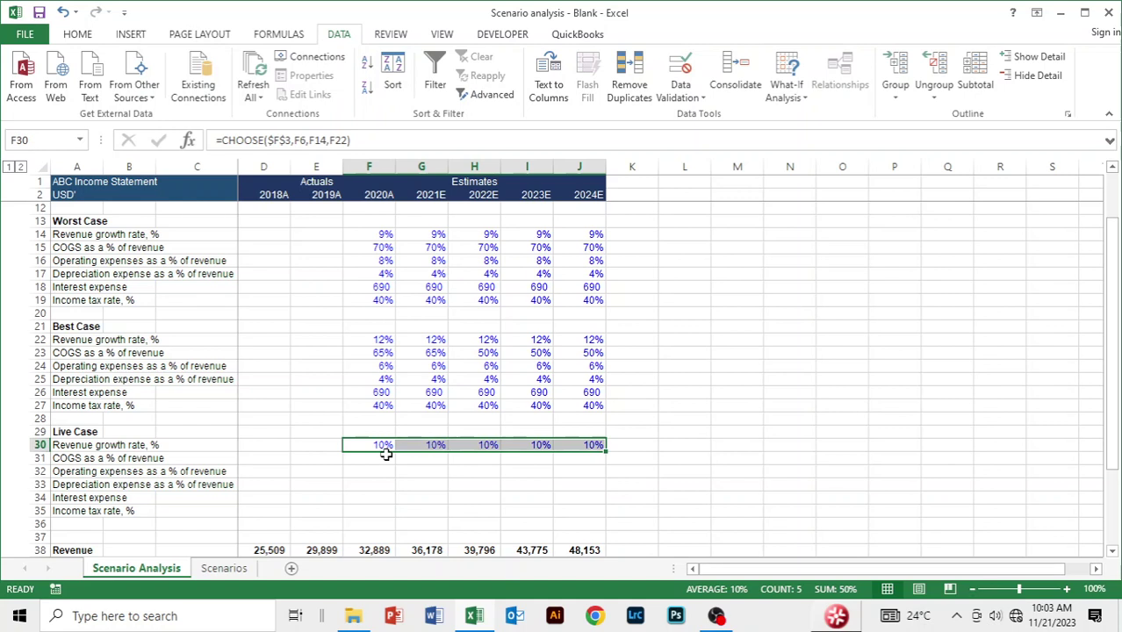
Step: Copy the revenue growth formulas in F30:J30 and paste only the formulas into the remaining Live Case rows, F31:J35
{"action": "key", "text": "ctrl+c"}
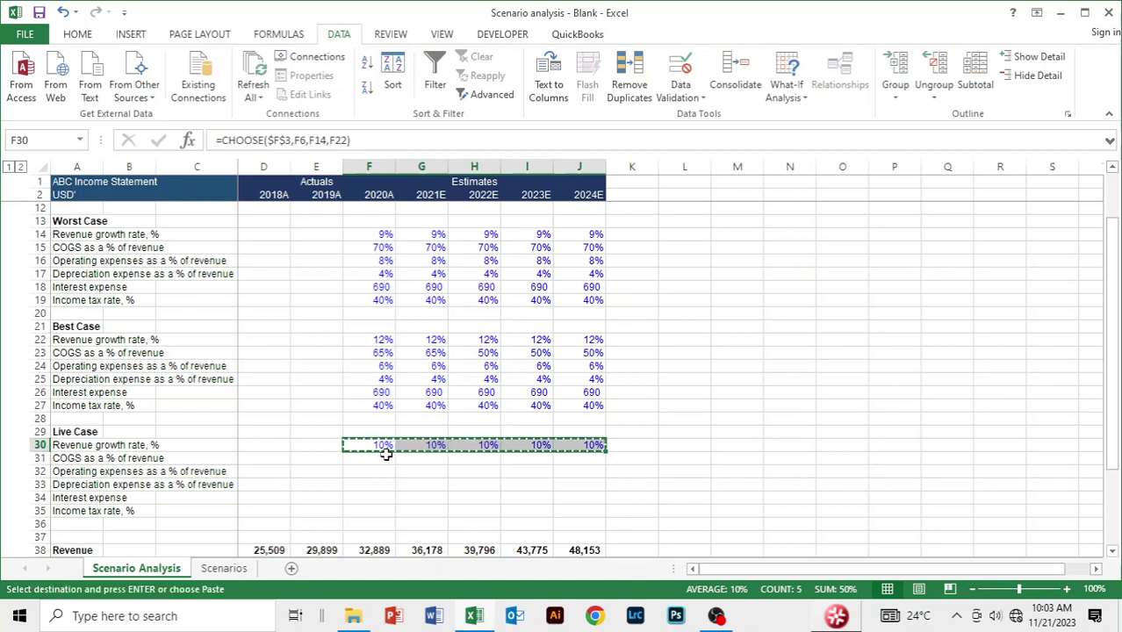
{"action": "left_click", "coordinate": [384, 459]}
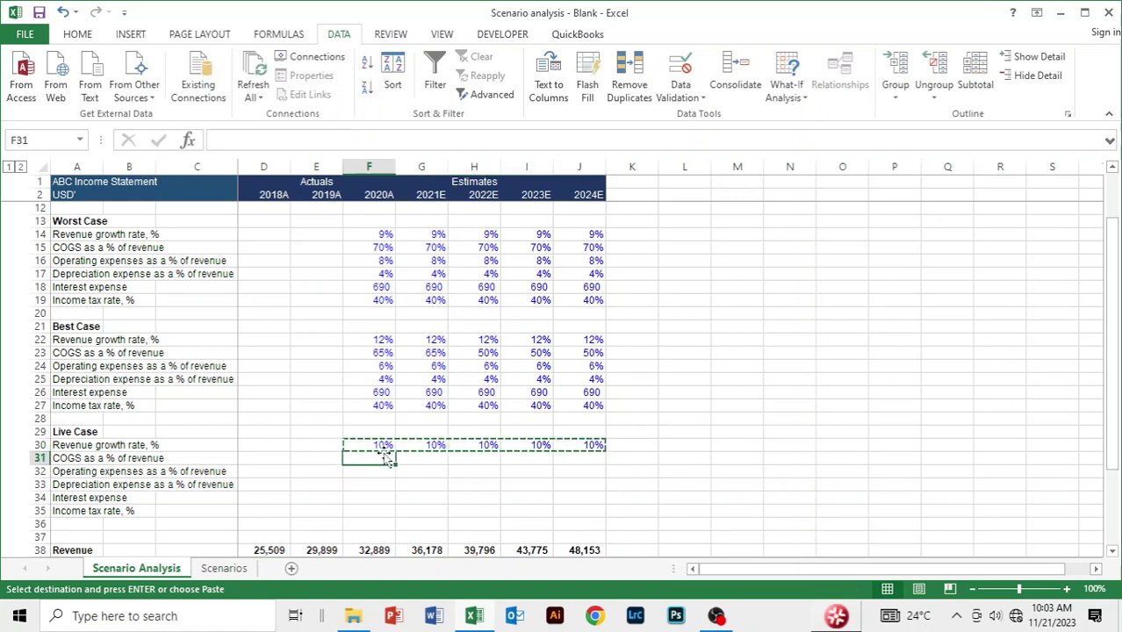
{"action": "key", "text": "shift+Right"}
{"action": "key", "text": "shift+Right"}
{"action": "key", "text": "shift+Right"}
{"action": "key", "text": "shift+Right"}
{"action": "key", "text": "shift+Down"}
{"action": "key", "text": "shift+Down"}
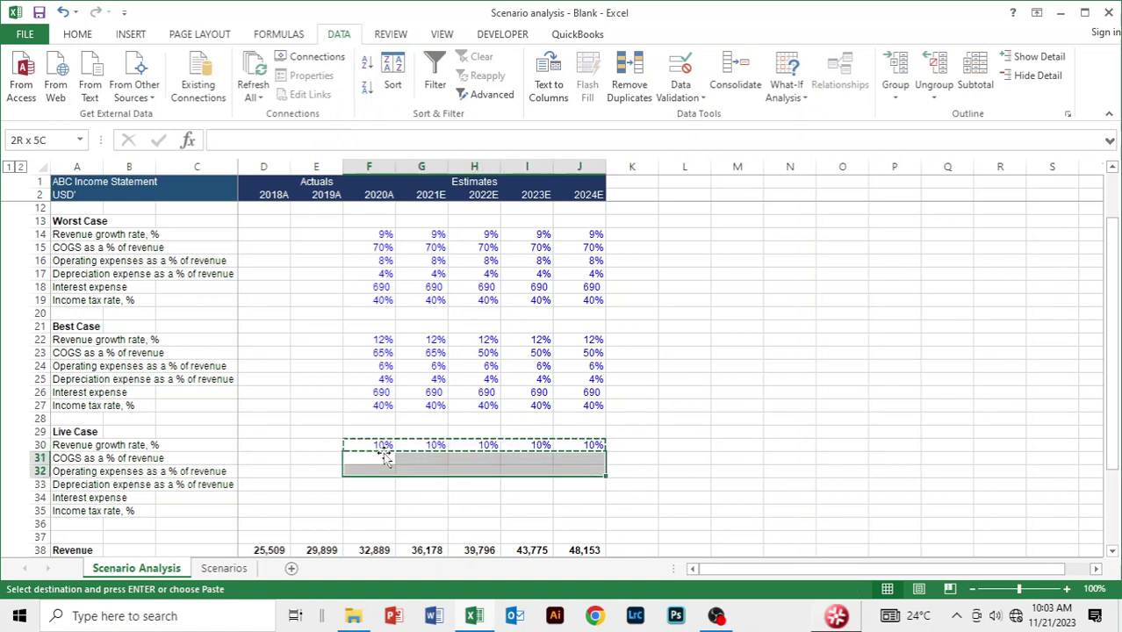
{"action": "key", "text": "shift+Down"}
{"action": "key", "text": "shift+Down"}
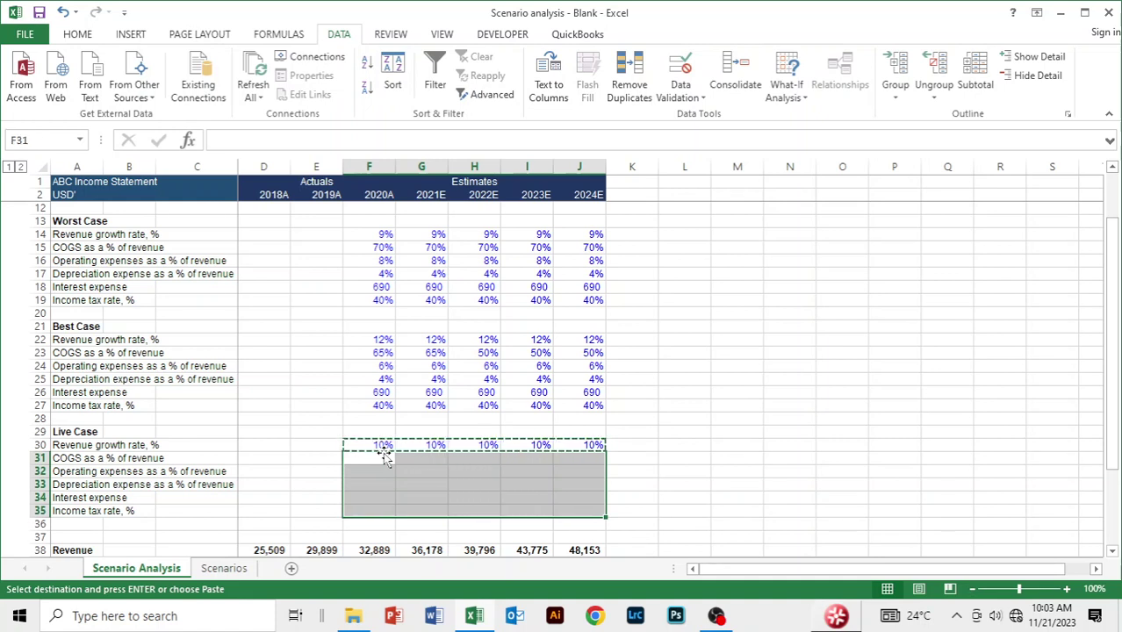
{"action": "key", "text": "alt"}
{"action": "key", "text": "e"}
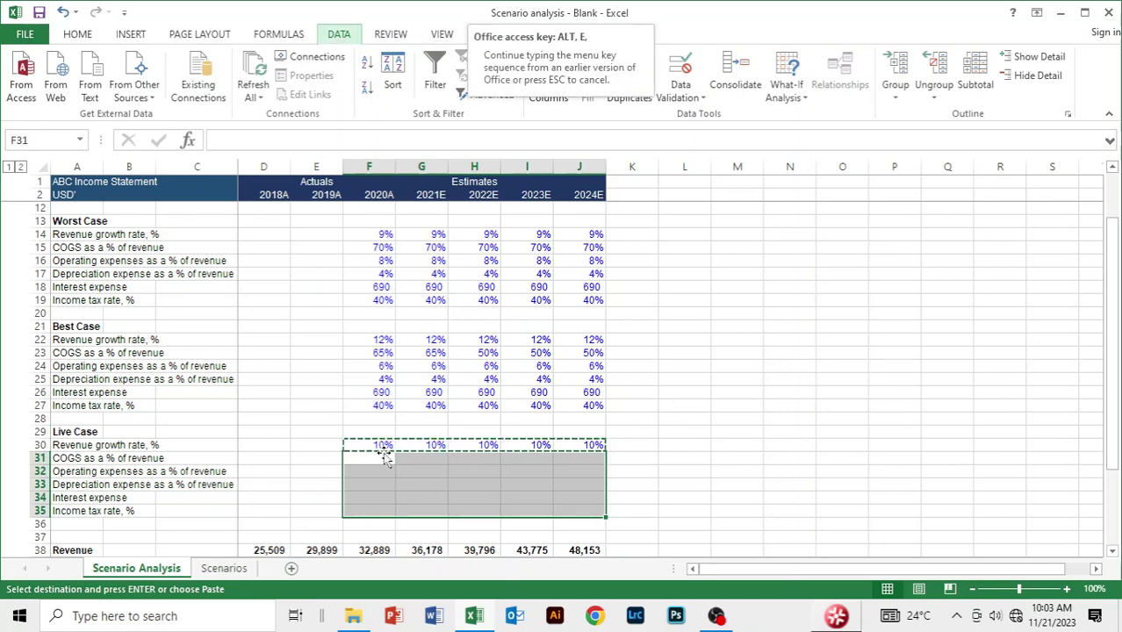
{"action": "key", "text": "s"}
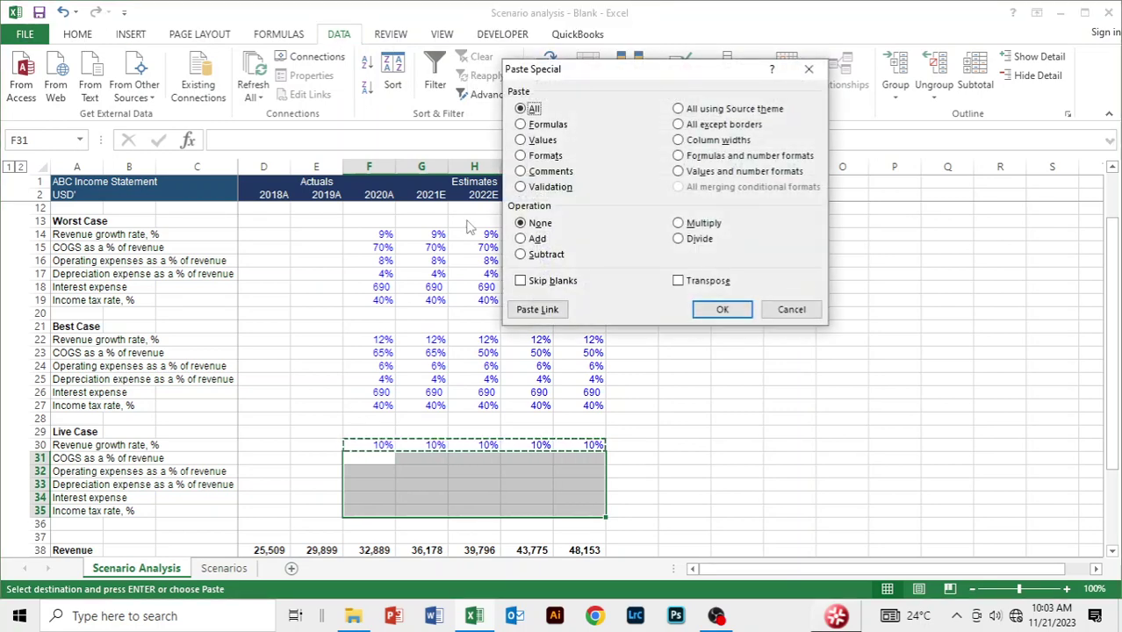
{"action": "left_click", "coordinate": [522, 125]}
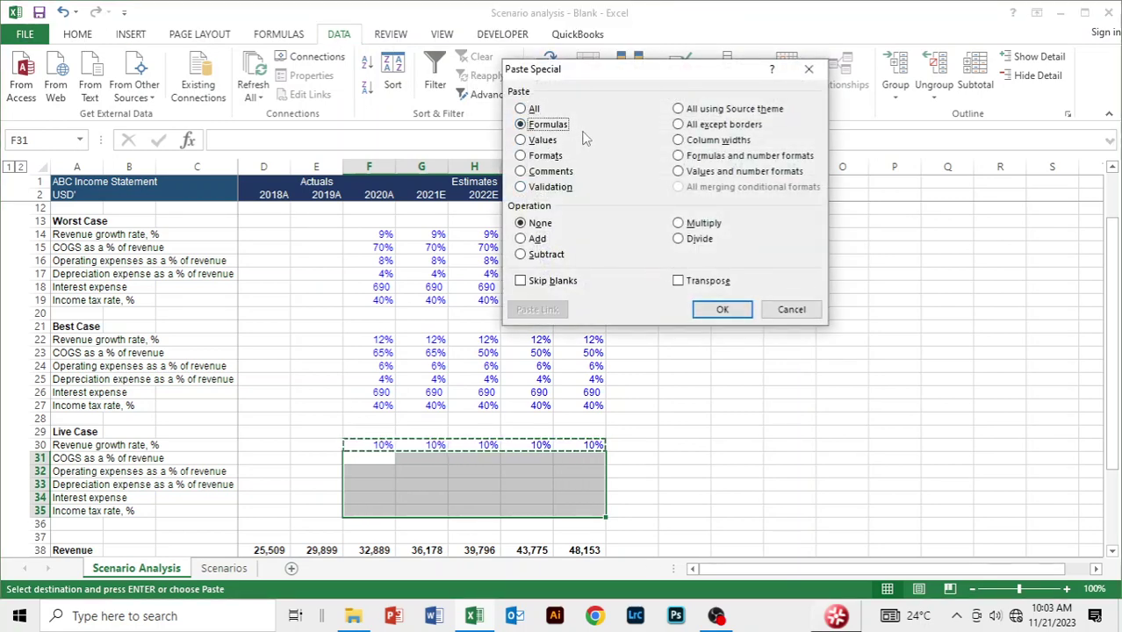
{"action": "left_click", "coordinate": [721, 309]}
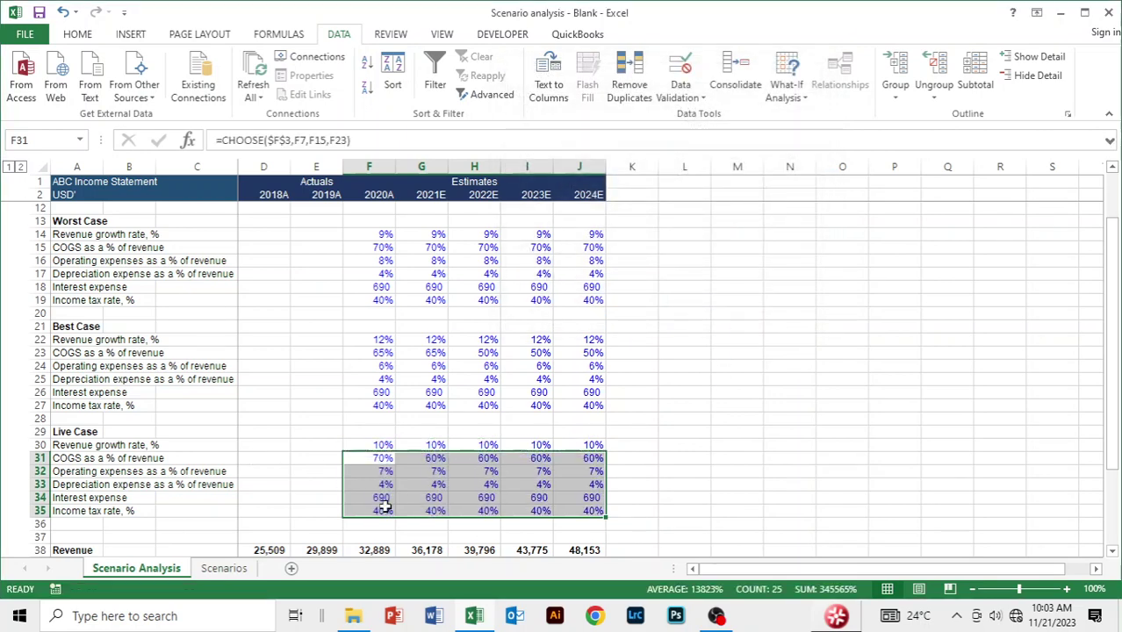
Step: Review the Live Case block against the scenario blocks and the income statement down to Net Income, and inspect the formula in F30
{"action": "left_click", "coordinate": [685, 470]}
{"action": "scroll", "coordinate": [685, 466], "scroll_direction": "down", "scroll_amount": 3}
{"action": "scroll", "coordinate": [685, 465], "scroll_direction": "down", "scroll_amount": 3}
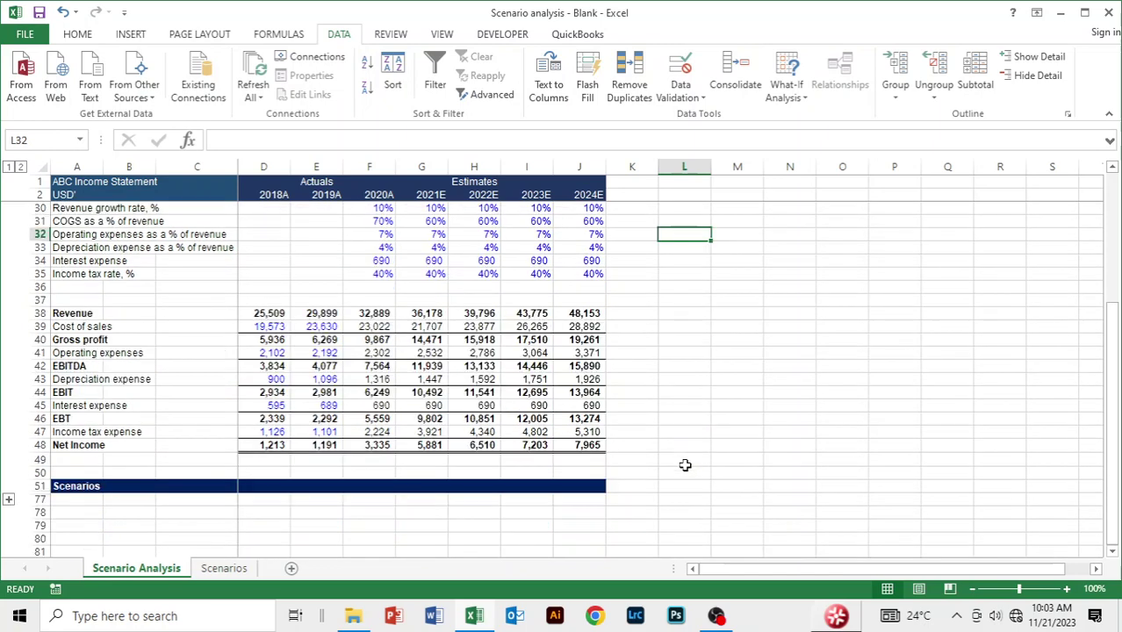
{"action": "scroll", "coordinate": [685, 465], "scroll_direction": "up", "scroll_amount": 3}
{"action": "scroll", "coordinate": [697, 456], "scroll_direction": "up", "scroll_amount": 3}
{"action": "scroll", "coordinate": [697, 457], "scroll_direction": "up", "scroll_amount": 2}
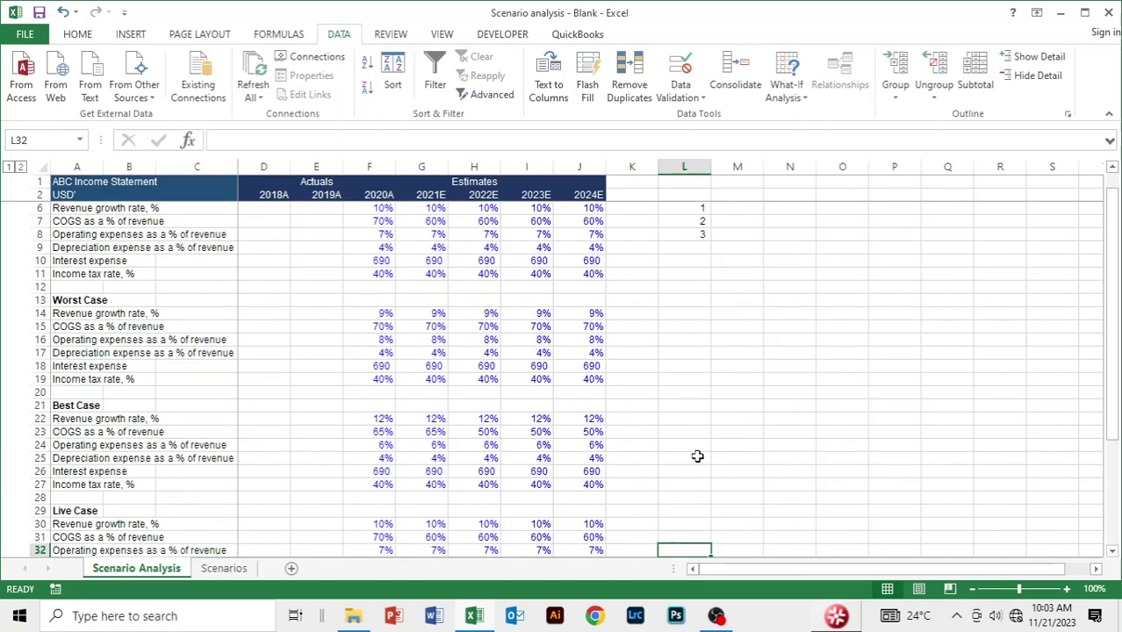
{"action": "scroll", "coordinate": [624, 475], "scroll_direction": "down", "scroll_amount": 4}
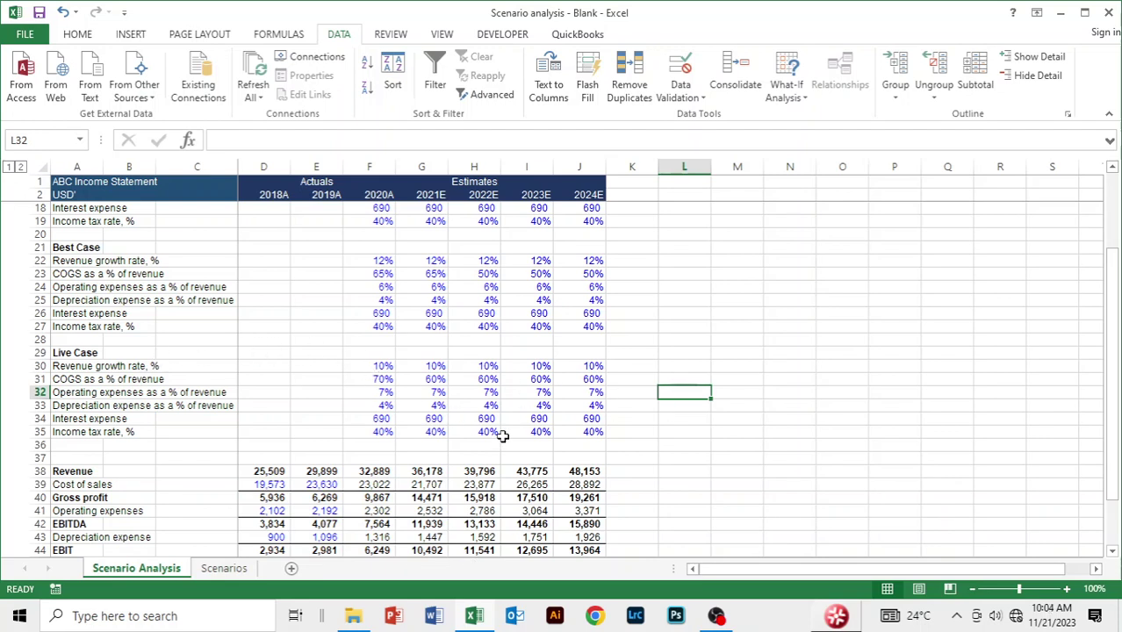
{"action": "left_click", "coordinate": [386, 365]}
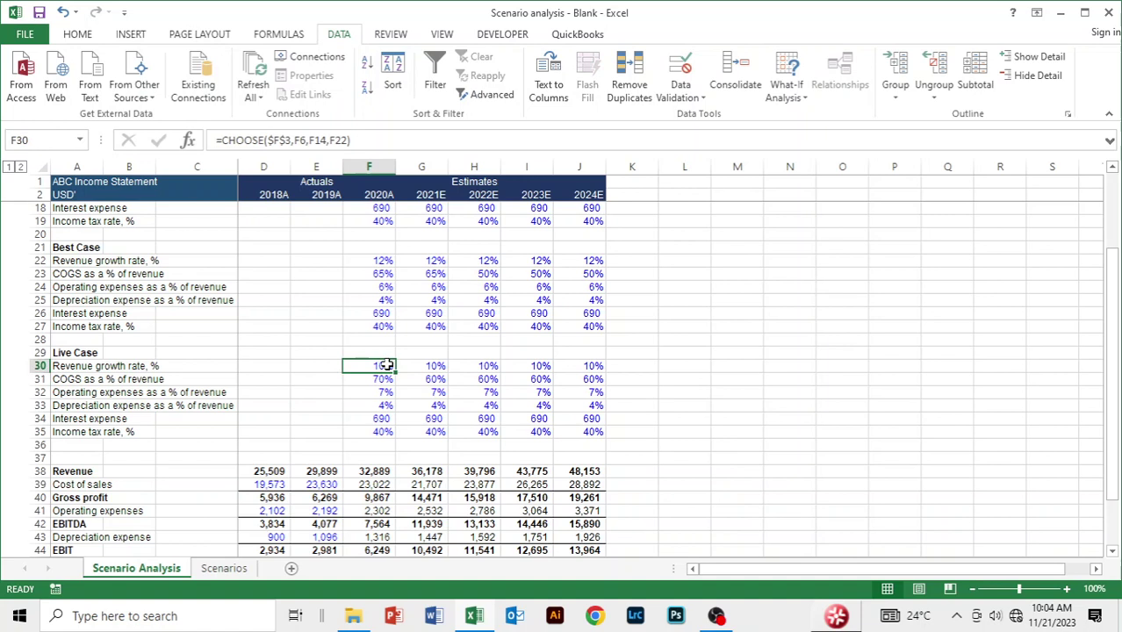
Step: Change the font colour of the Live Case formulas in F30:J35 to black
{"action": "key", "text": "shift+Down"}
{"action": "key", "text": "shift+Down"}
{"action": "key", "text": "shift+Down"}
{"action": "key", "text": "shift+Down"}
{"action": "key", "text": "shift+Down"}
{"action": "key", "text": "shift+Right"}
{"action": "key", "text": "shift+Right"}
{"action": "key", "text": "shift+Right"}
{"action": "key", "text": "shift+Right"}
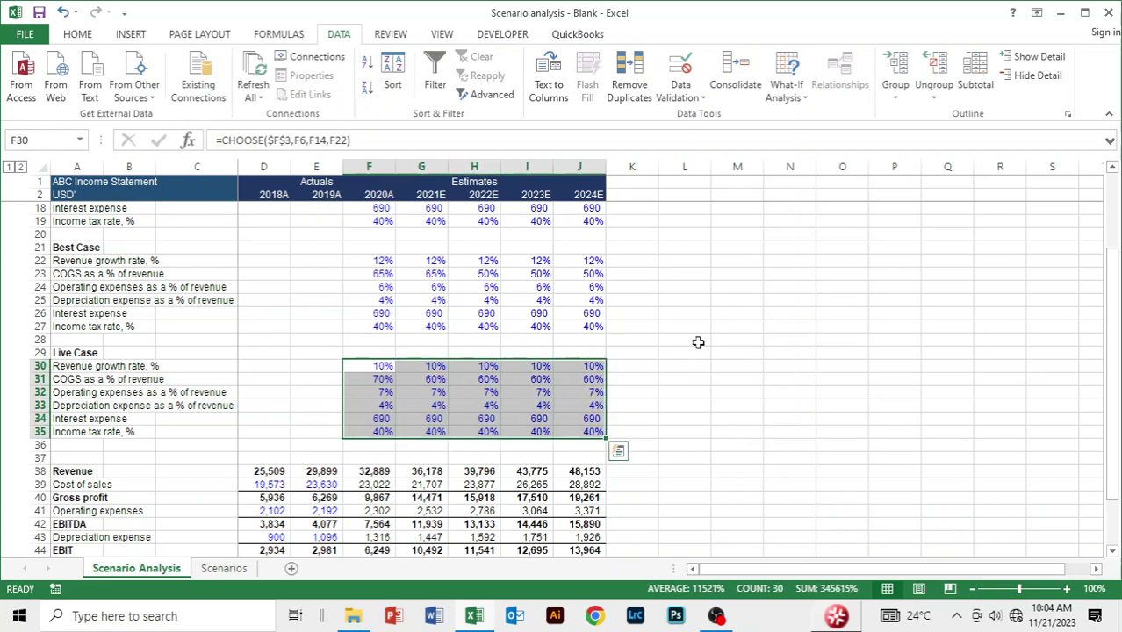
{"action": "key", "text": "alt+h"}
{"action": "key", "text": "f"}
{"action": "key", "text": "c"}
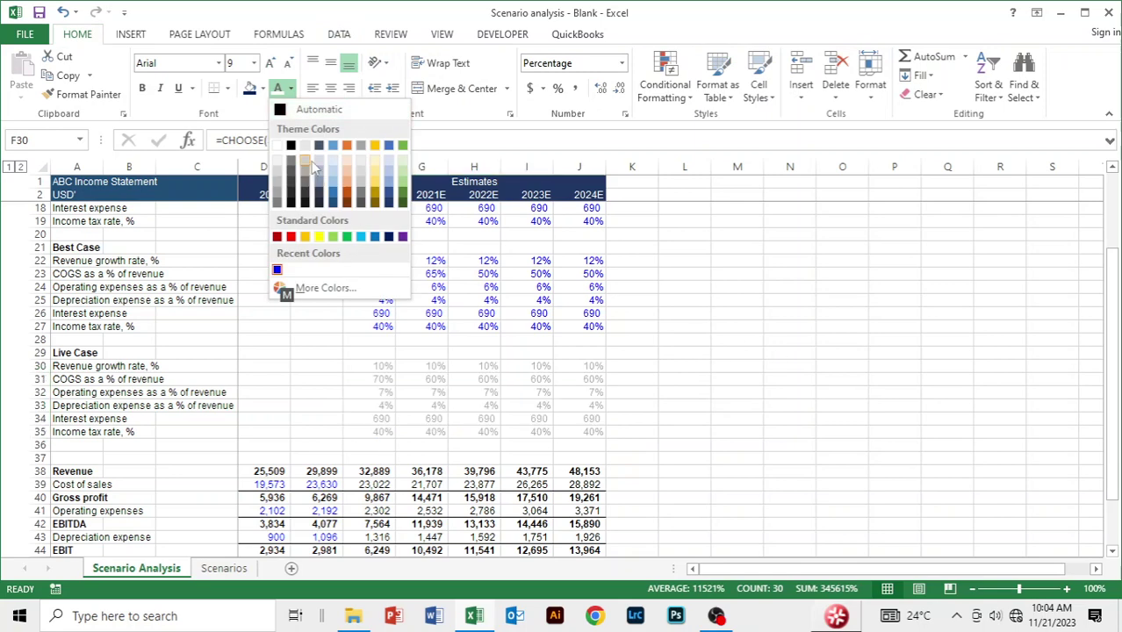
{"action": "left_click", "coordinate": [291, 145]}
{"action": "left_click", "coordinate": [699, 362]}
{"action": "left_click", "coordinate": [699, 418]}
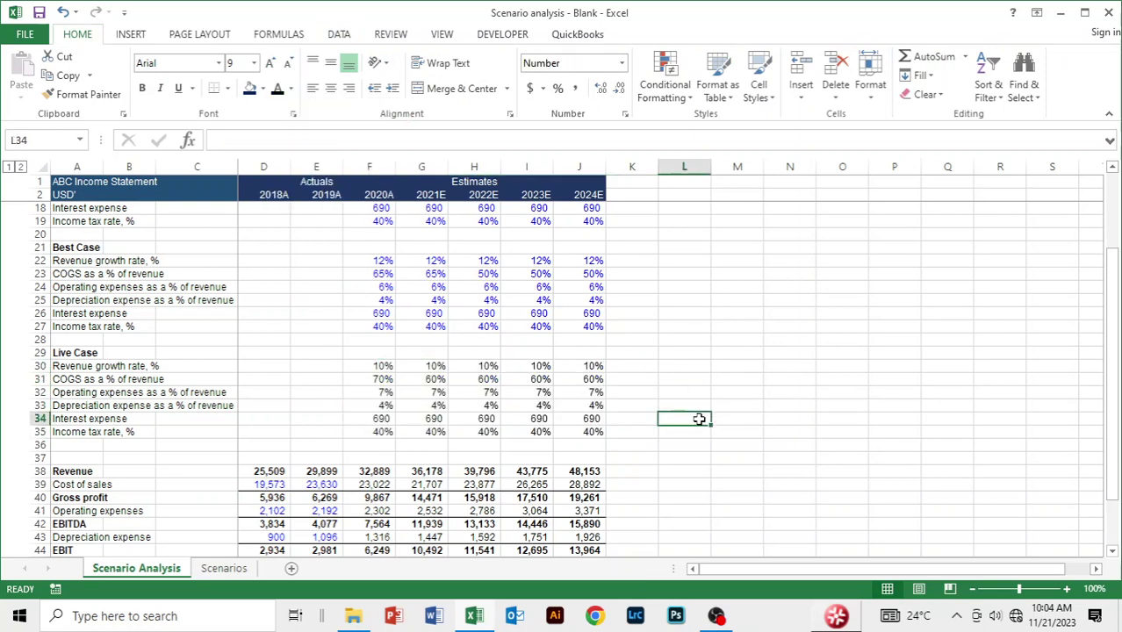
Step: Switch the Live Case selector in F3 to scenario 2 and check the Live Case assumptions and income statement down to Net Income
{"action": "scroll", "coordinate": [702, 419], "scroll_direction": "down", "scroll_amount": 3}
{"action": "scroll", "coordinate": [703, 418], "scroll_direction": "up", "scroll_amount": 4}
{"action": "scroll", "coordinate": [703, 419], "scroll_direction": "down", "scroll_amount": 3}
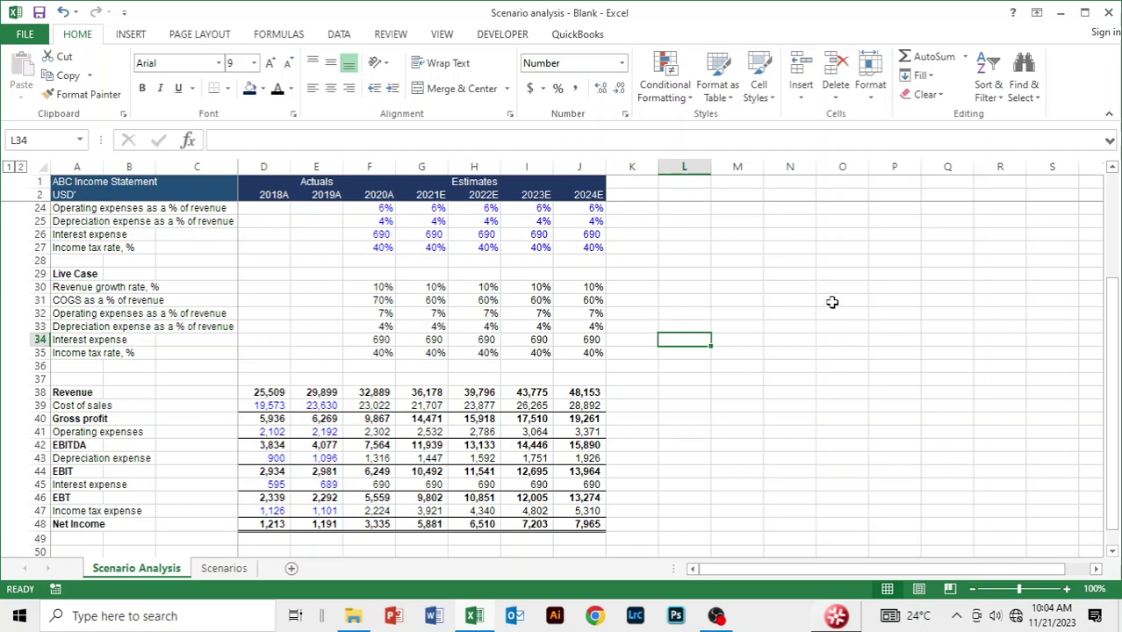
{"action": "scroll", "coordinate": [764, 331], "scroll_direction": "up", "scroll_amount": 7}
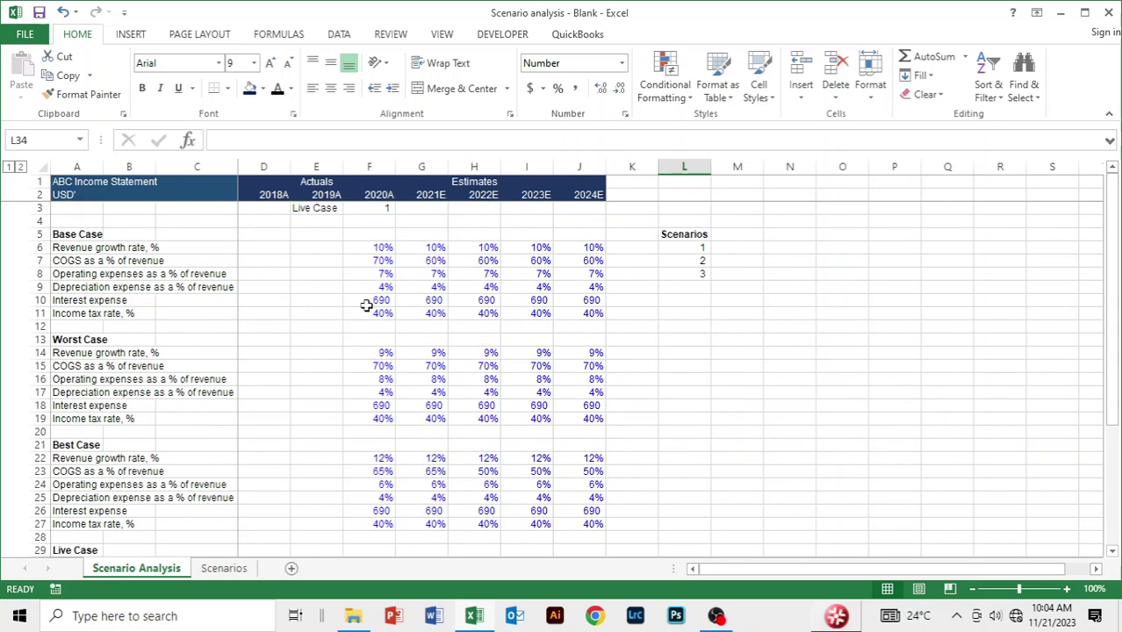
{"action": "left_click", "coordinate": [365, 208]}
{"action": "left_click", "coordinate": [401, 208]}
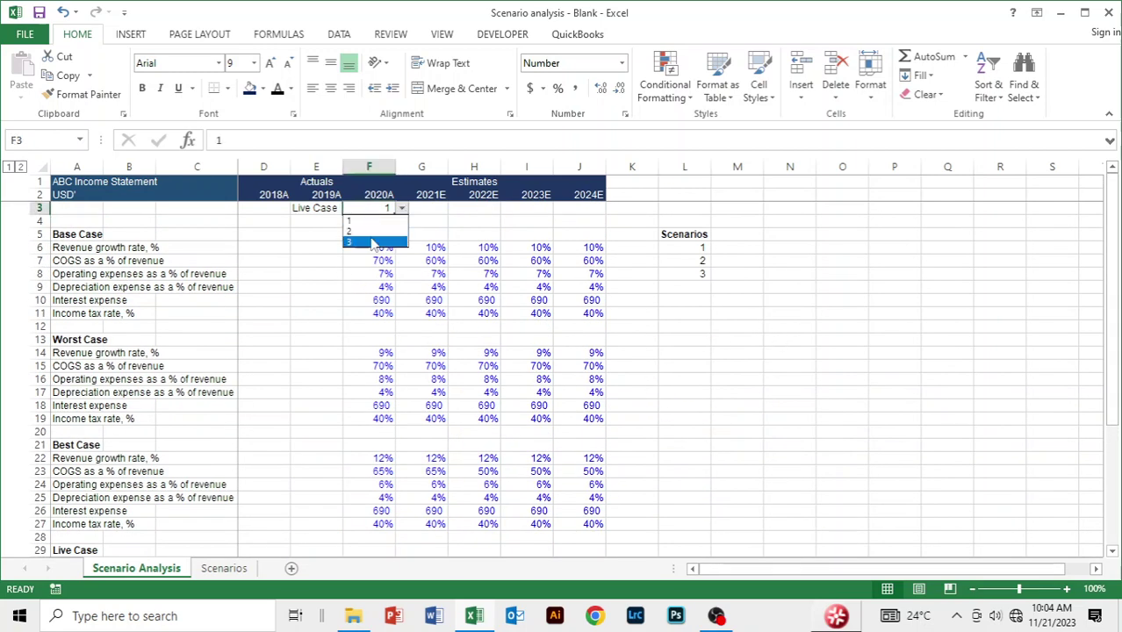
{"action": "left_click", "coordinate": [369, 231]}
{"action": "scroll", "coordinate": [562, 281], "scroll_direction": "down", "scroll_amount": 6}
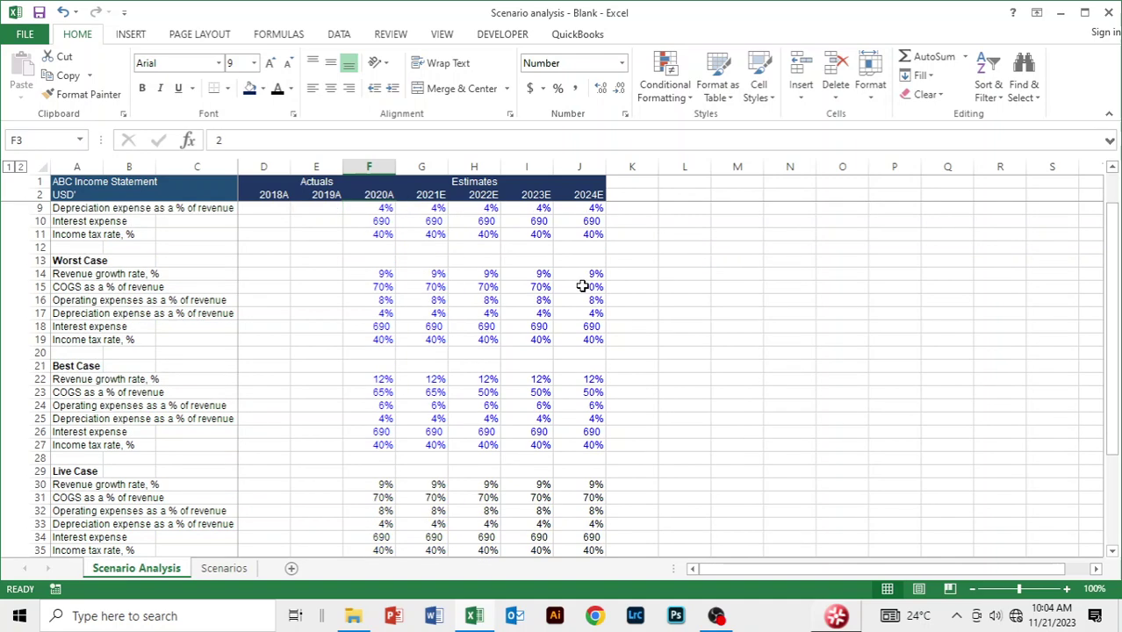
{"action": "scroll", "coordinate": [680, 324], "scroll_direction": "down", "scroll_amount": 2}
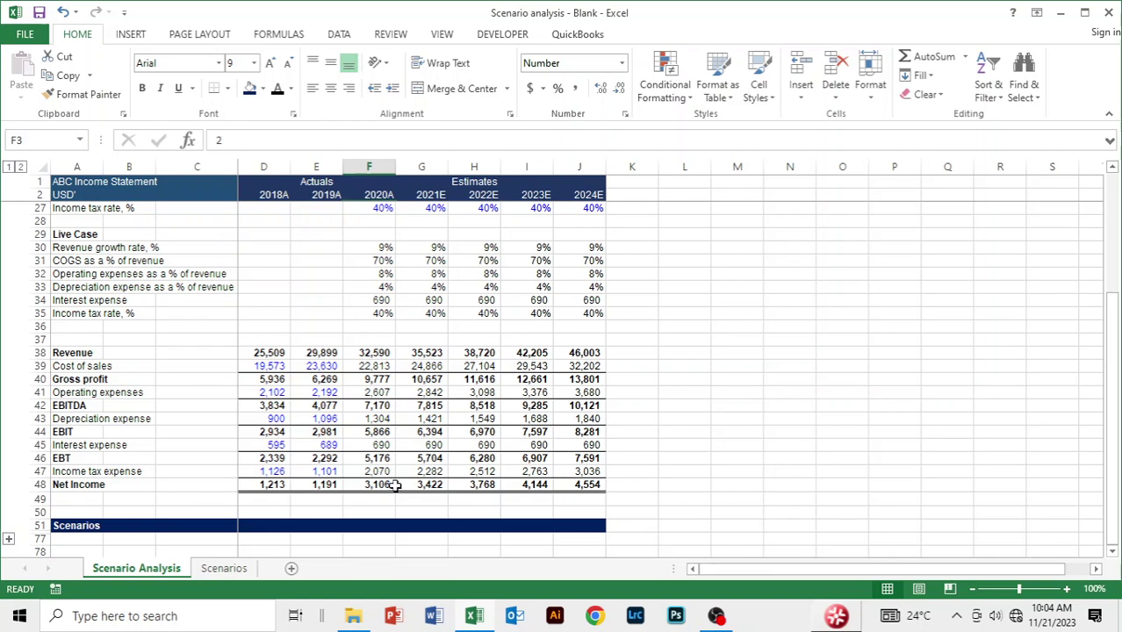
Step: Set the Live Case selector in F3 to scenario 3 and compare the Live Case block with the Best Case assumptions and income statement
{"action": "scroll", "coordinate": [395, 485], "scroll_direction": "up", "scroll_amount": 8}
{"action": "left_click", "coordinate": [401, 209]}
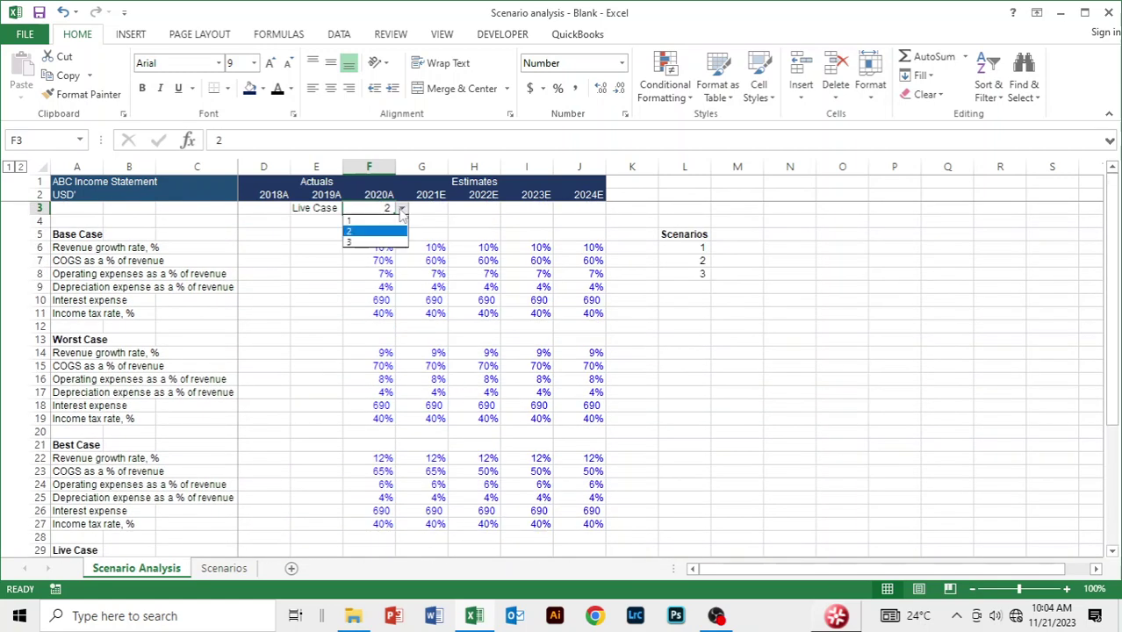
{"action": "left_click", "coordinate": [365, 242]}
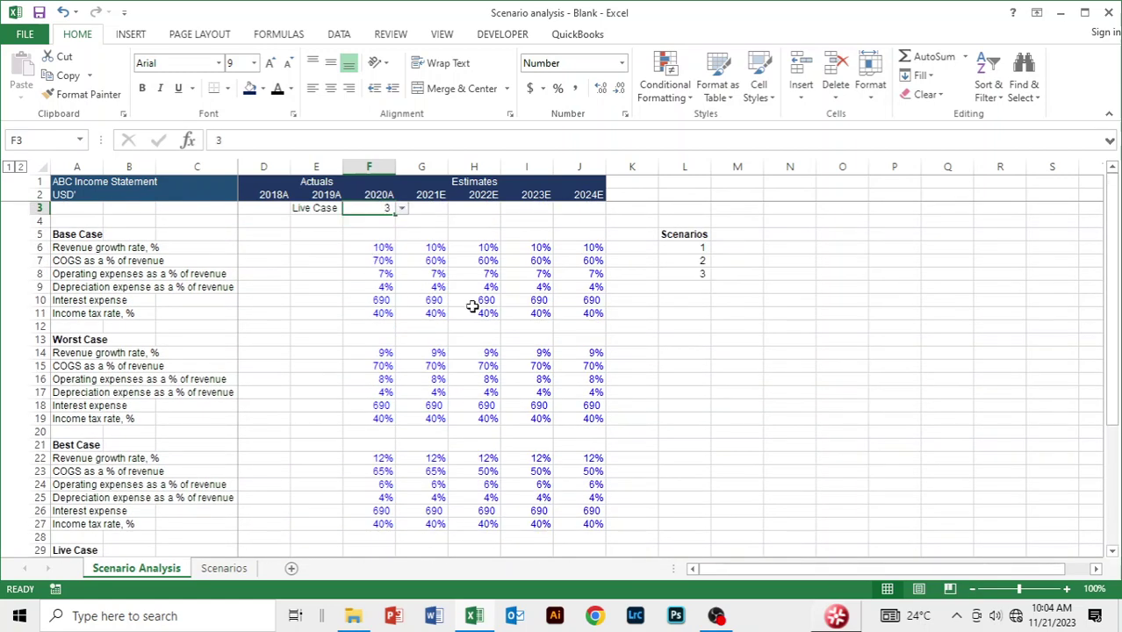
{"action": "scroll", "coordinate": [473, 305], "scroll_direction": "down", "scroll_amount": 8}
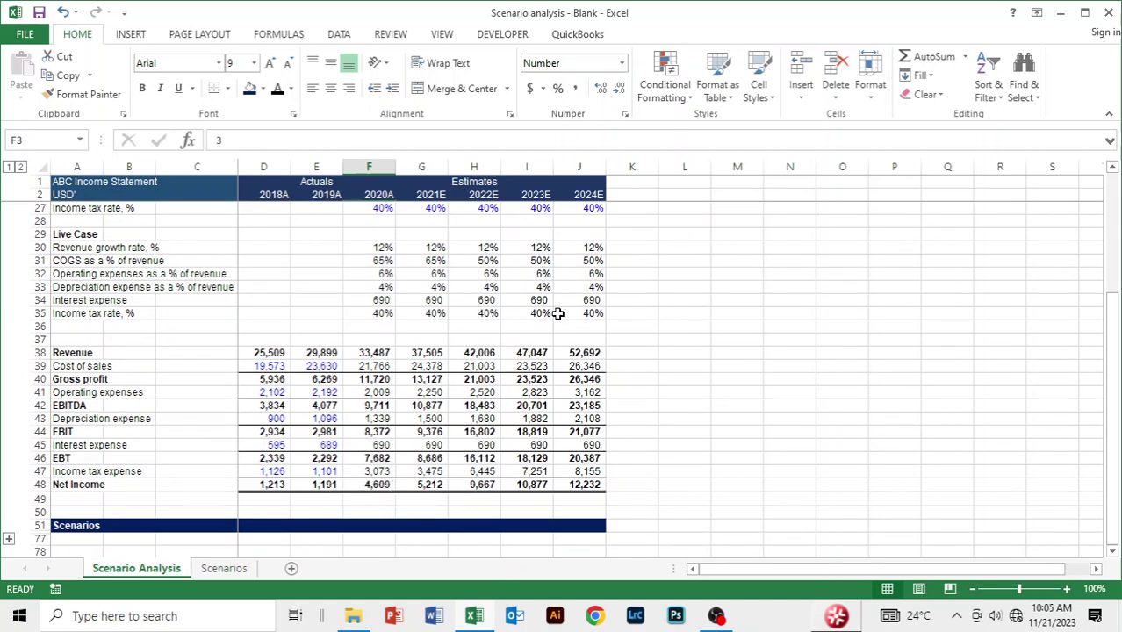
{"action": "left_click", "coordinate": [631, 251]}
{"action": "scroll", "coordinate": [705, 273], "scroll_direction": "up", "scroll_amount": 4}
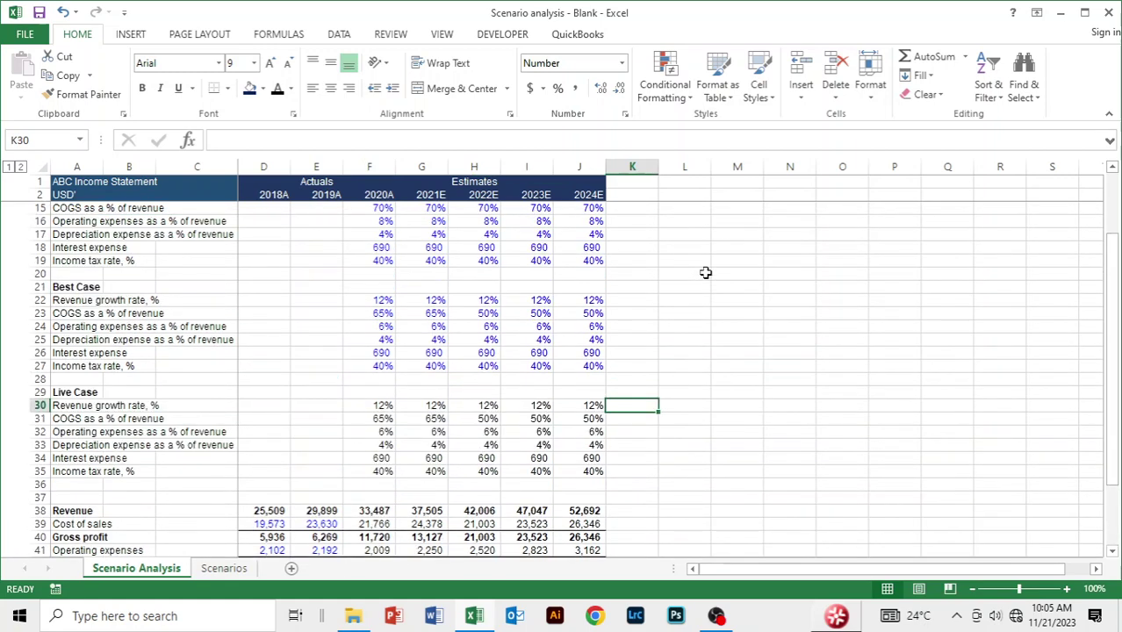
{"action": "scroll", "coordinate": [705, 273], "scroll_direction": "up", "scroll_amount": 4}
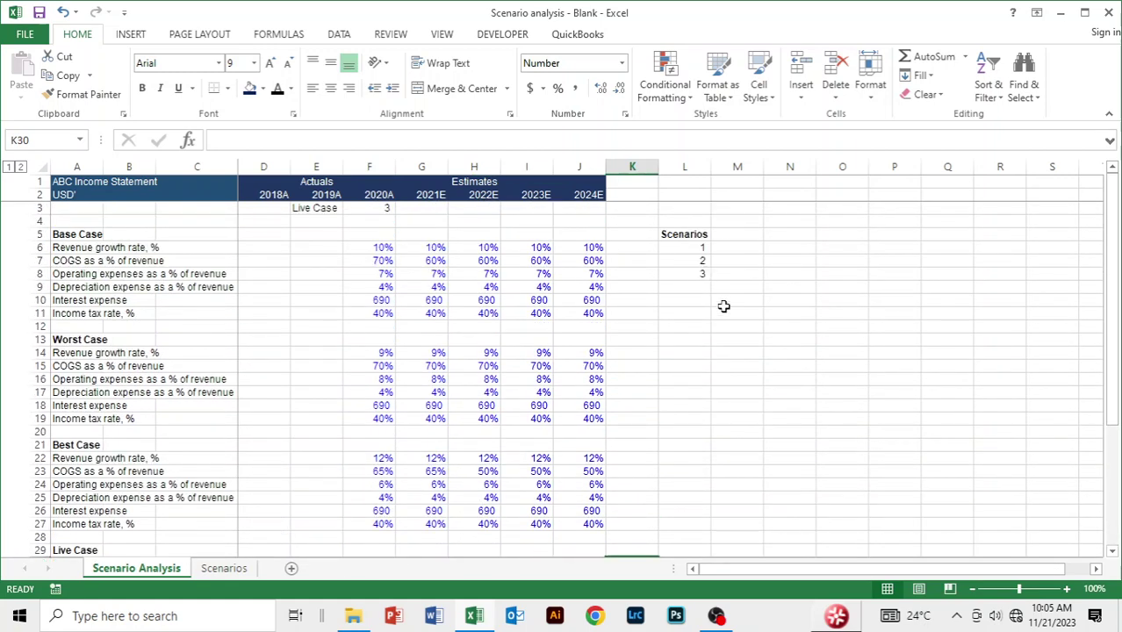
{"action": "left_click", "coordinate": [724, 303]}
{"action": "left_click", "coordinate": [681, 313]}
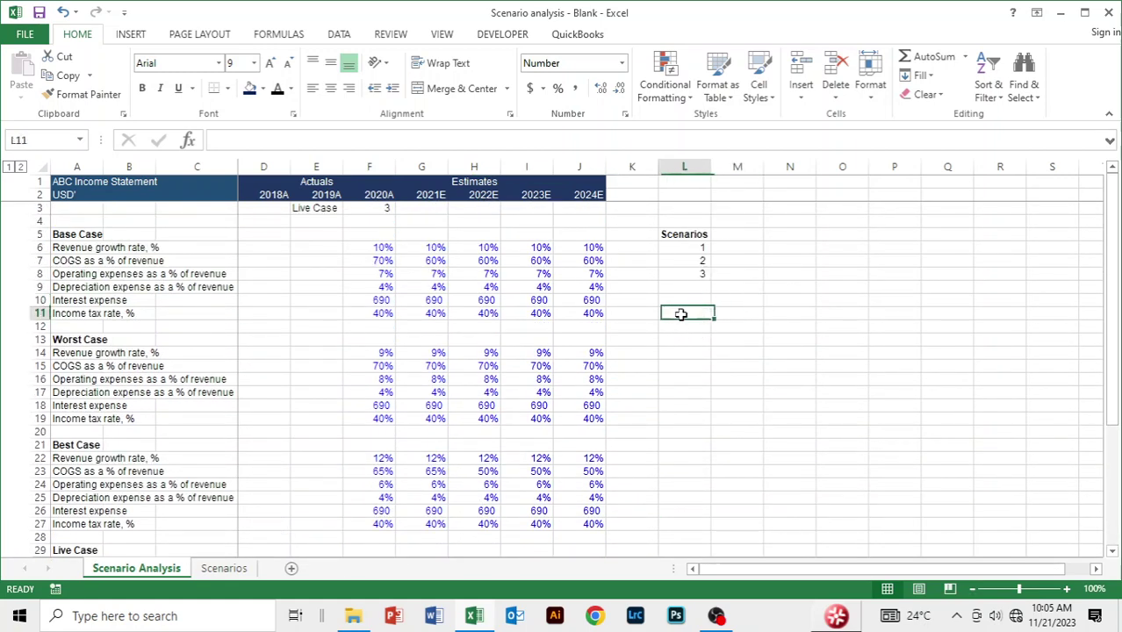